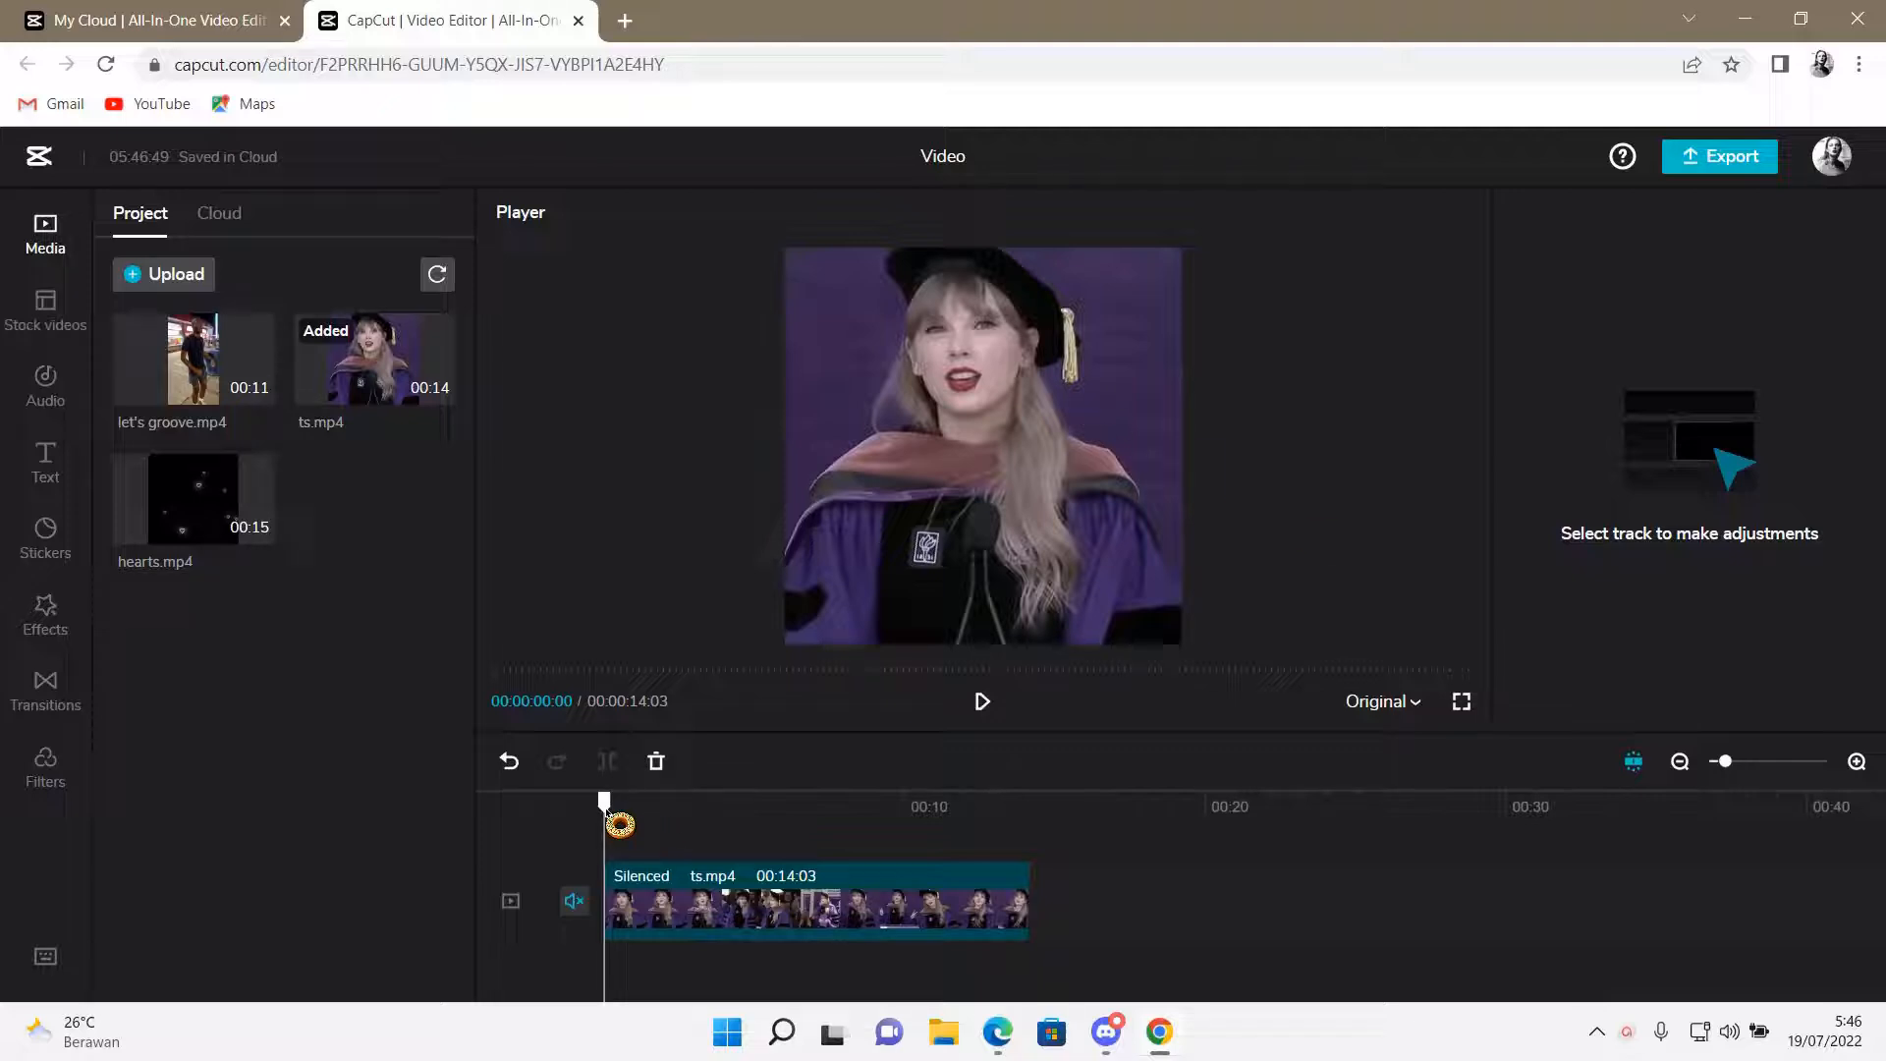
Step: Move the timeline playhead to roughly the 4-second mark of ts.mp4
{"action": "mouse_move", "coordinate": [625, 804]}
{"action": "left_mouse_down"}
{"action": "mouse_move", "coordinate": [807, 830]}
{"action": "mouse_move", "coordinate": [743, 833]}
{"action": "left_mouse_up"}
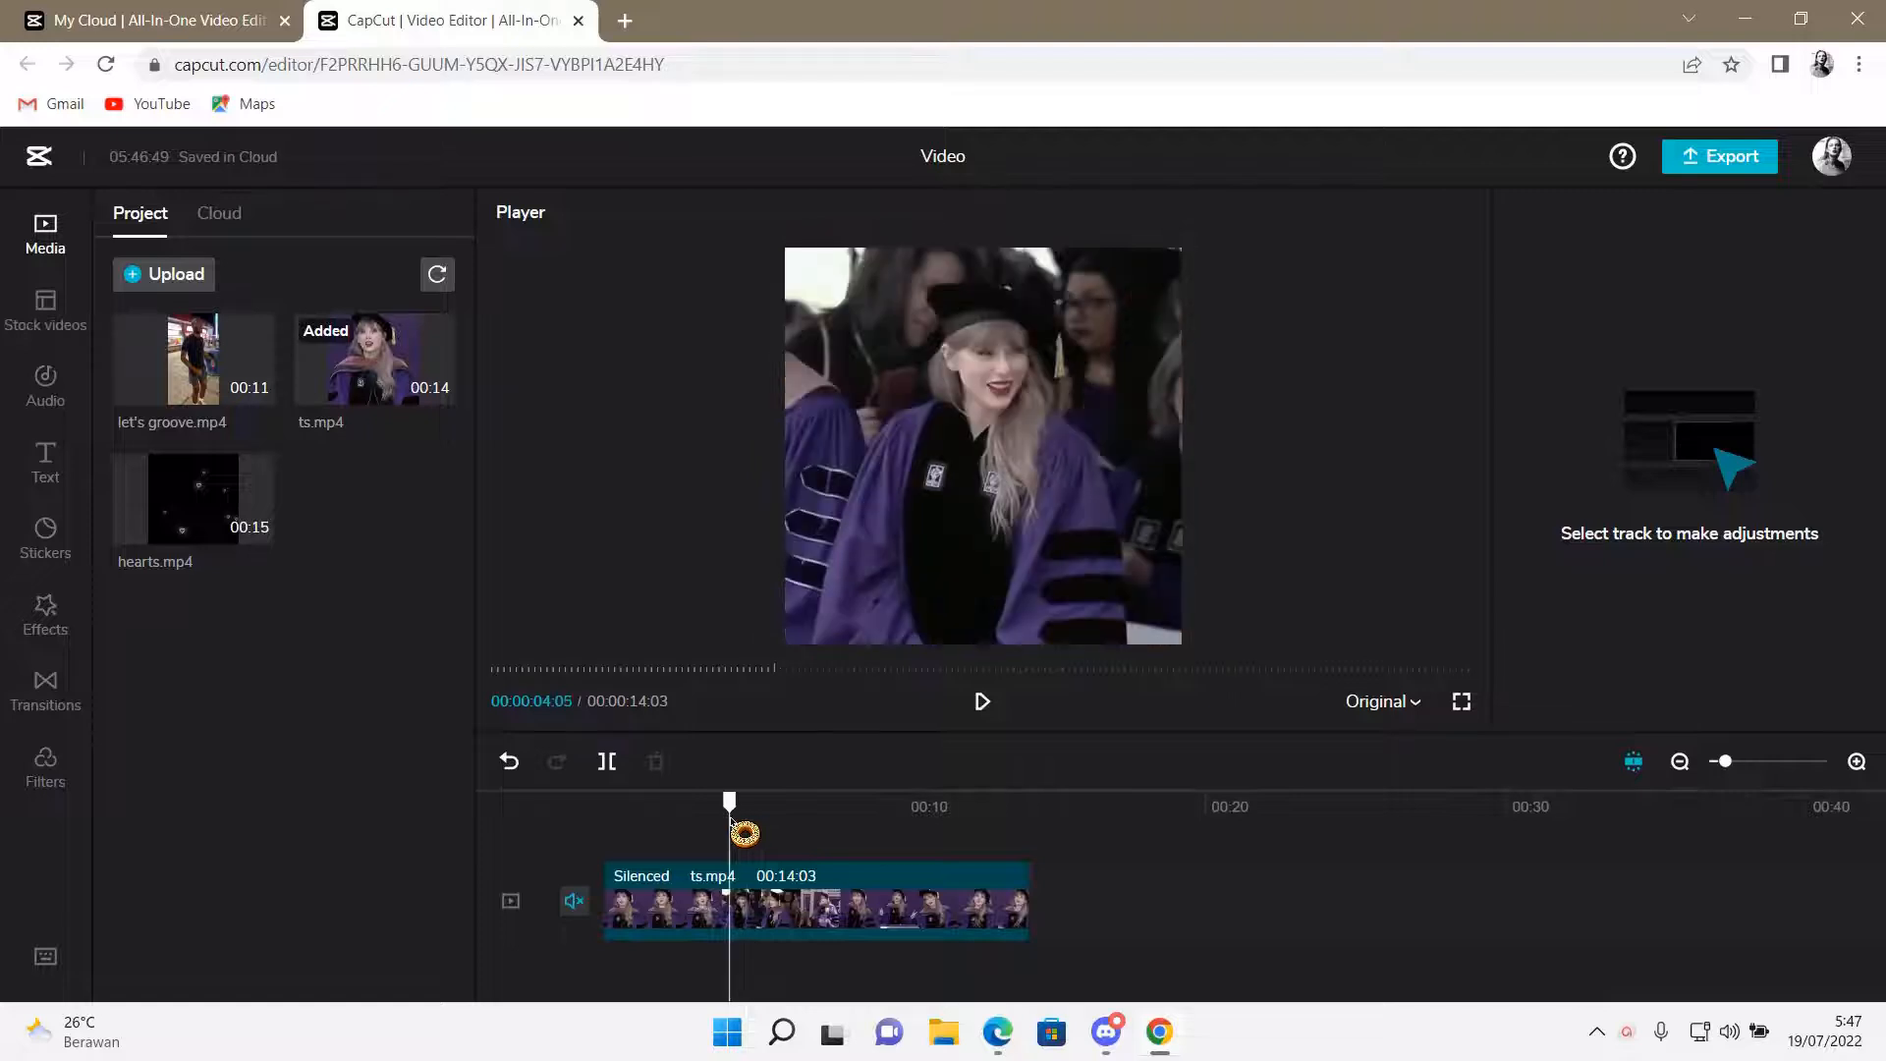
Step: Position the playhead at 00:00:04:01 and split ts.mp4 into 4 s and 10 s pieces
{"action": "left_click", "coordinate": [1857, 761]}
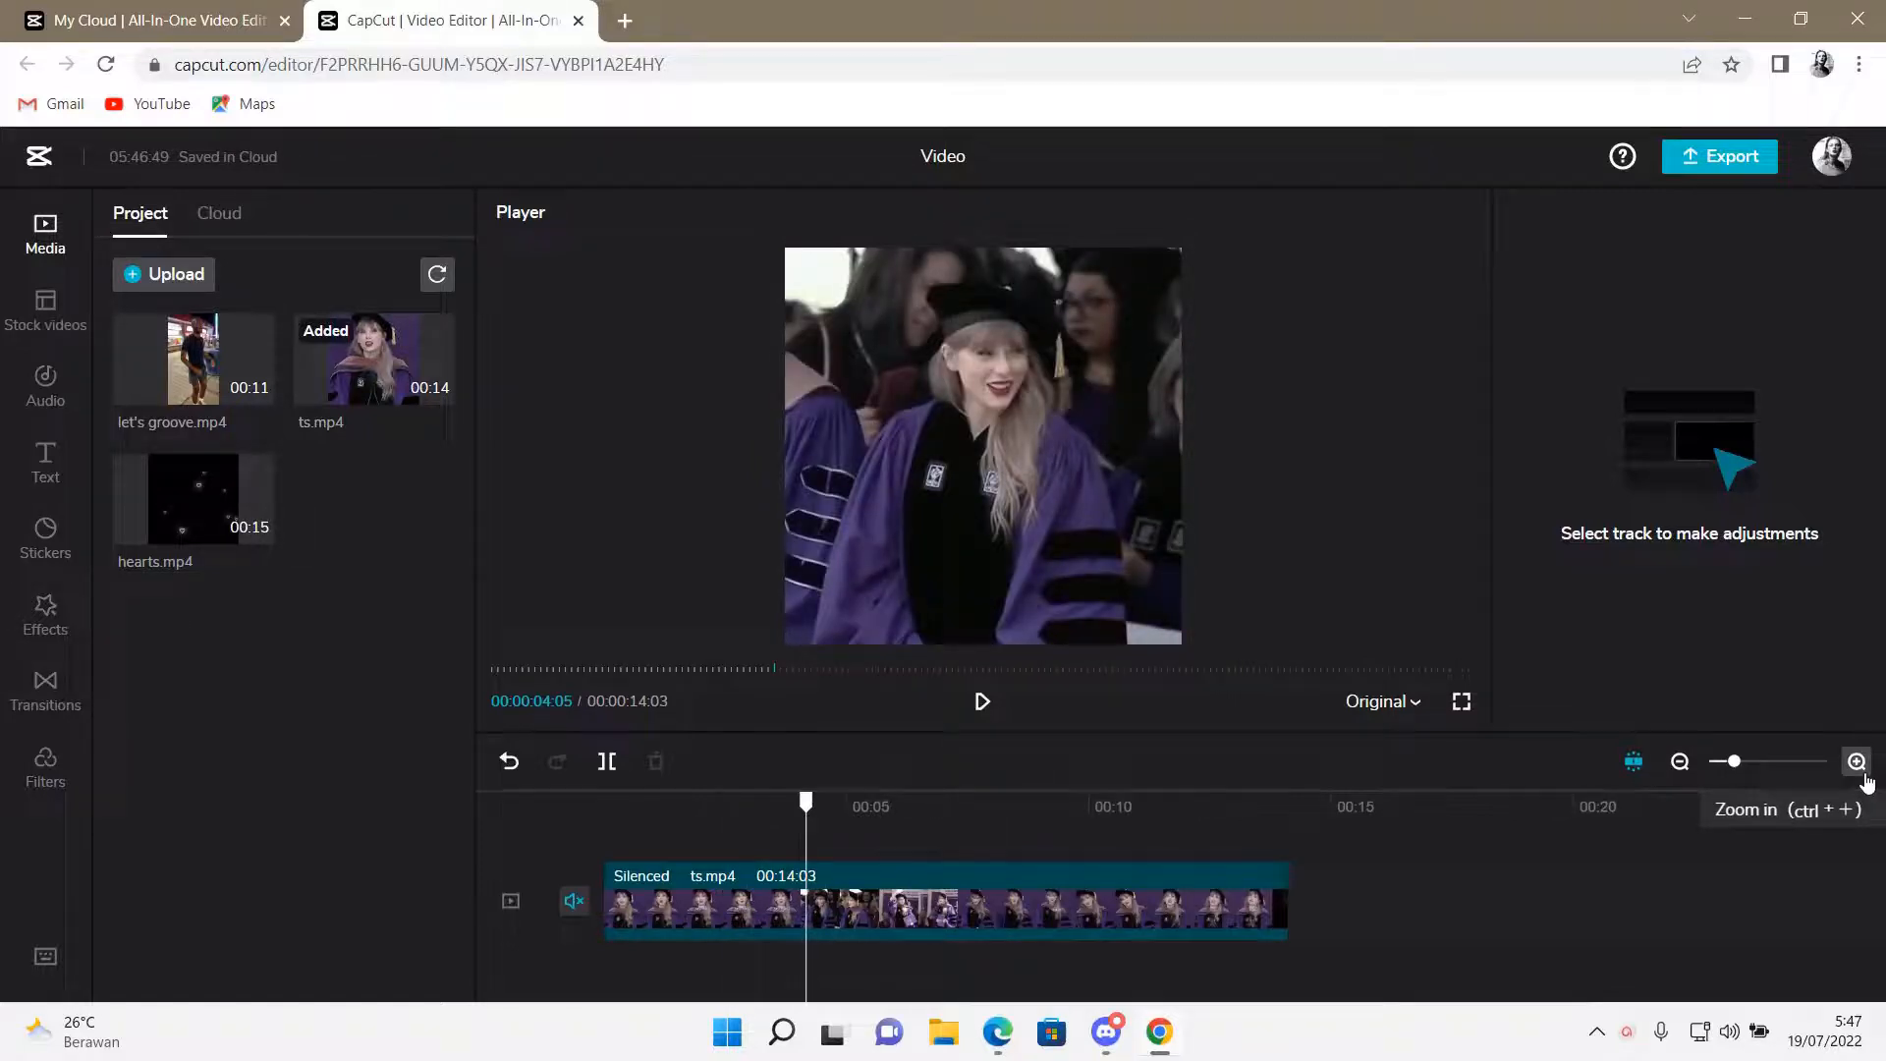
{"action": "left_click_drag", "start_coordinate": [886, 815], "coordinate": [860, 815]}
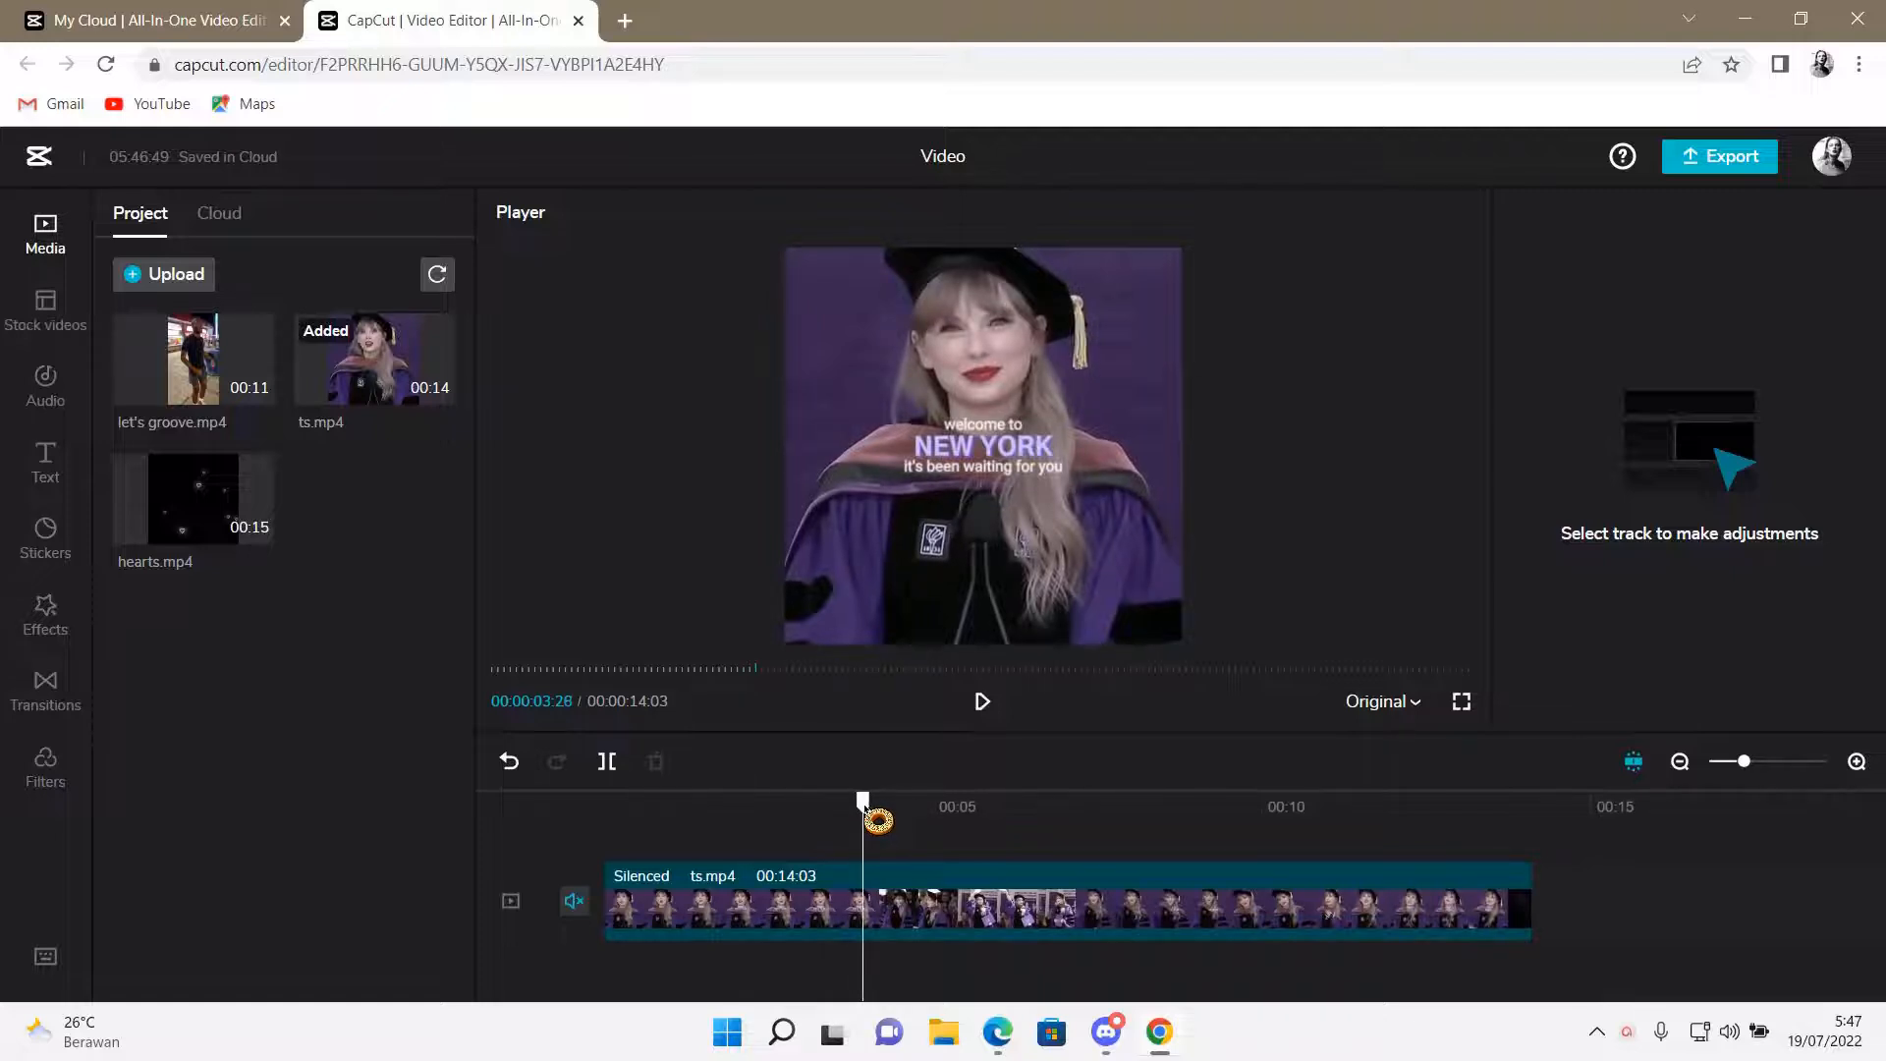
{"action": "left_click_drag", "start_coordinate": [879, 819], "coordinate": [885, 823]}
{"action": "left_click", "coordinate": [932, 928]}
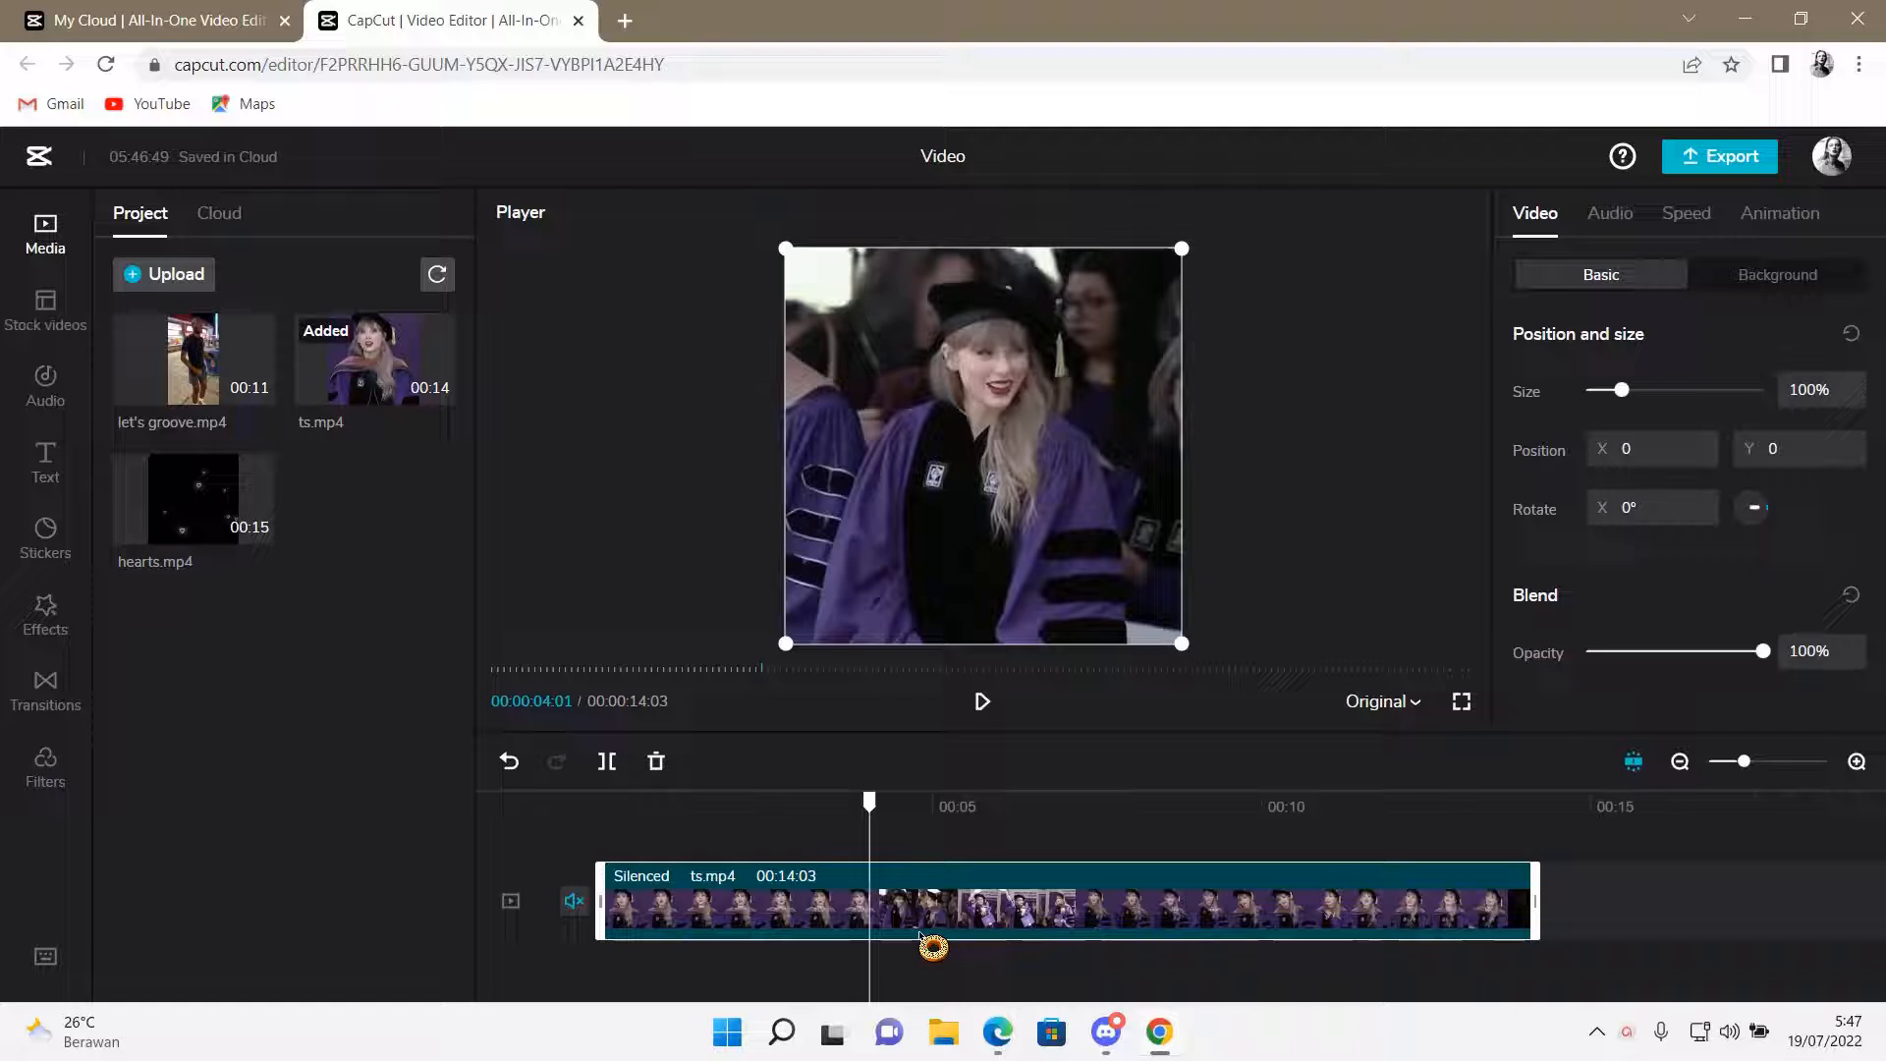
{"action": "left_click", "coordinate": [605, 760]}
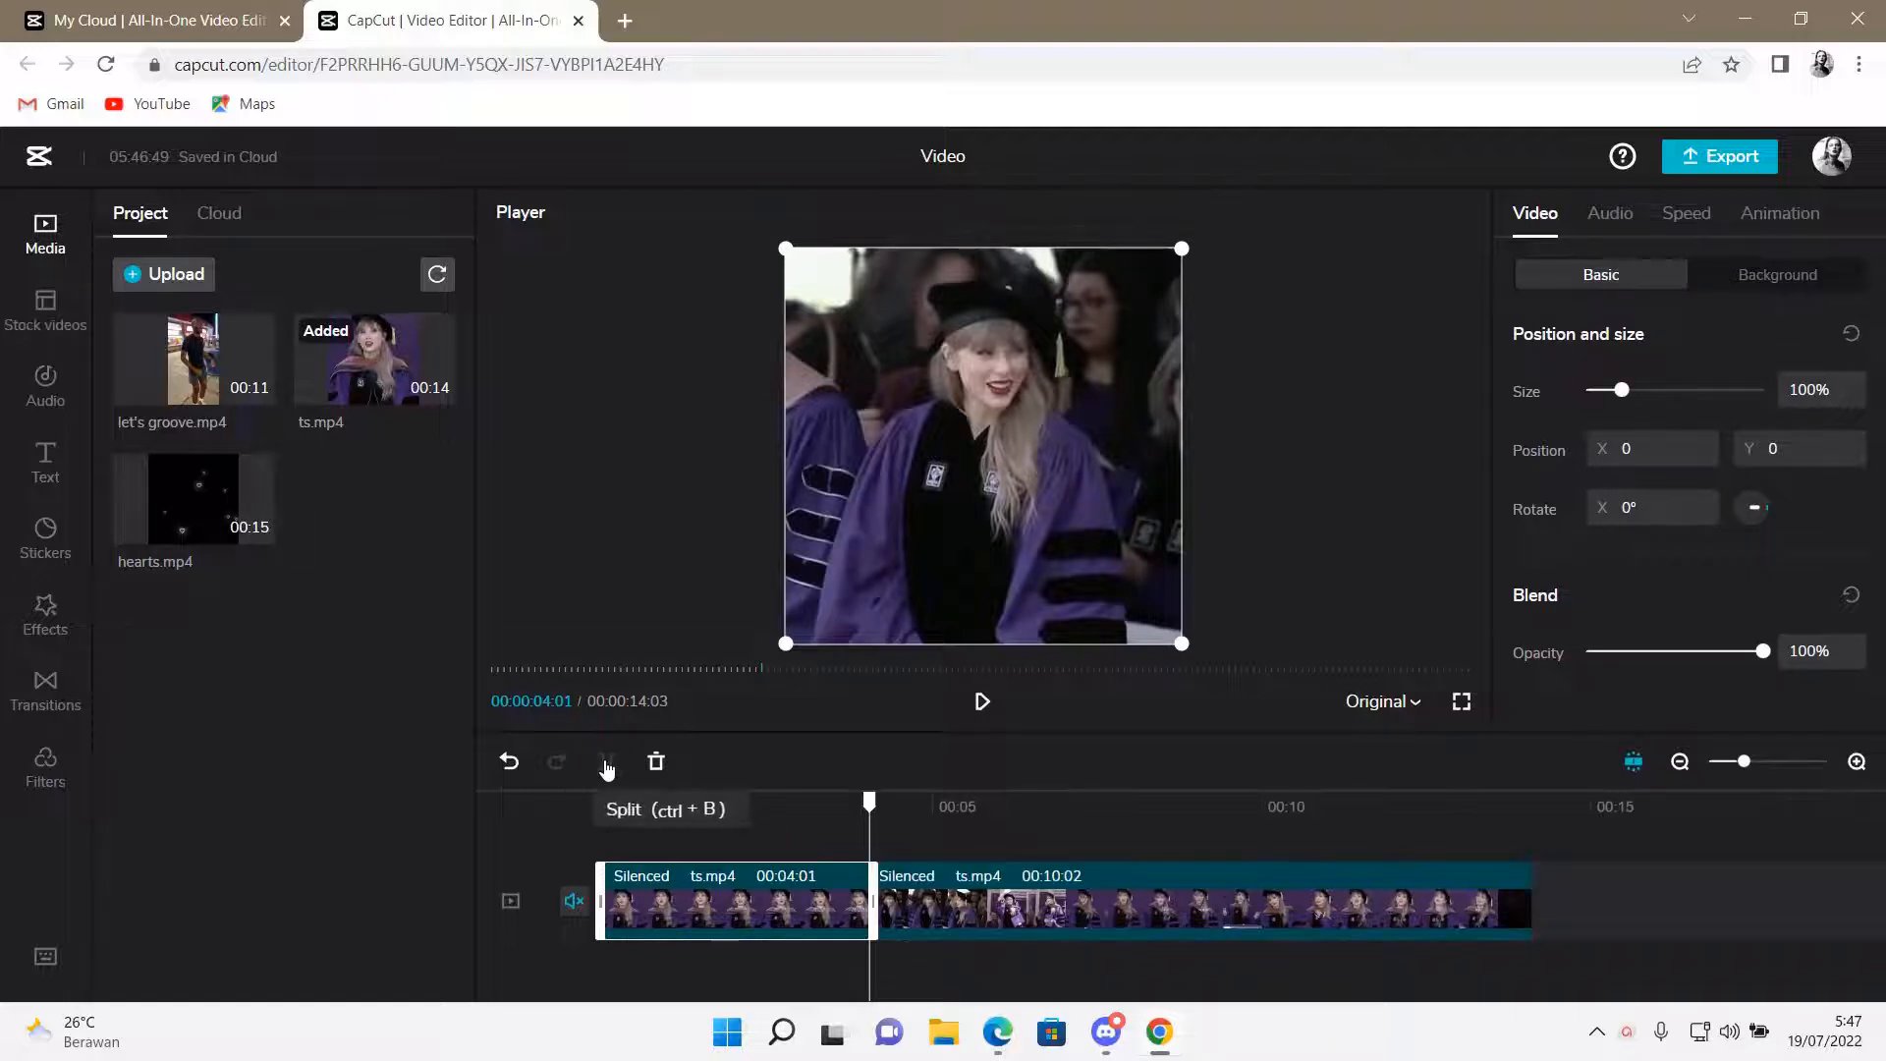
Step: Show the Transitions library from the left sidebar
{"action": "left_click", "coordinate": [46, 693]}
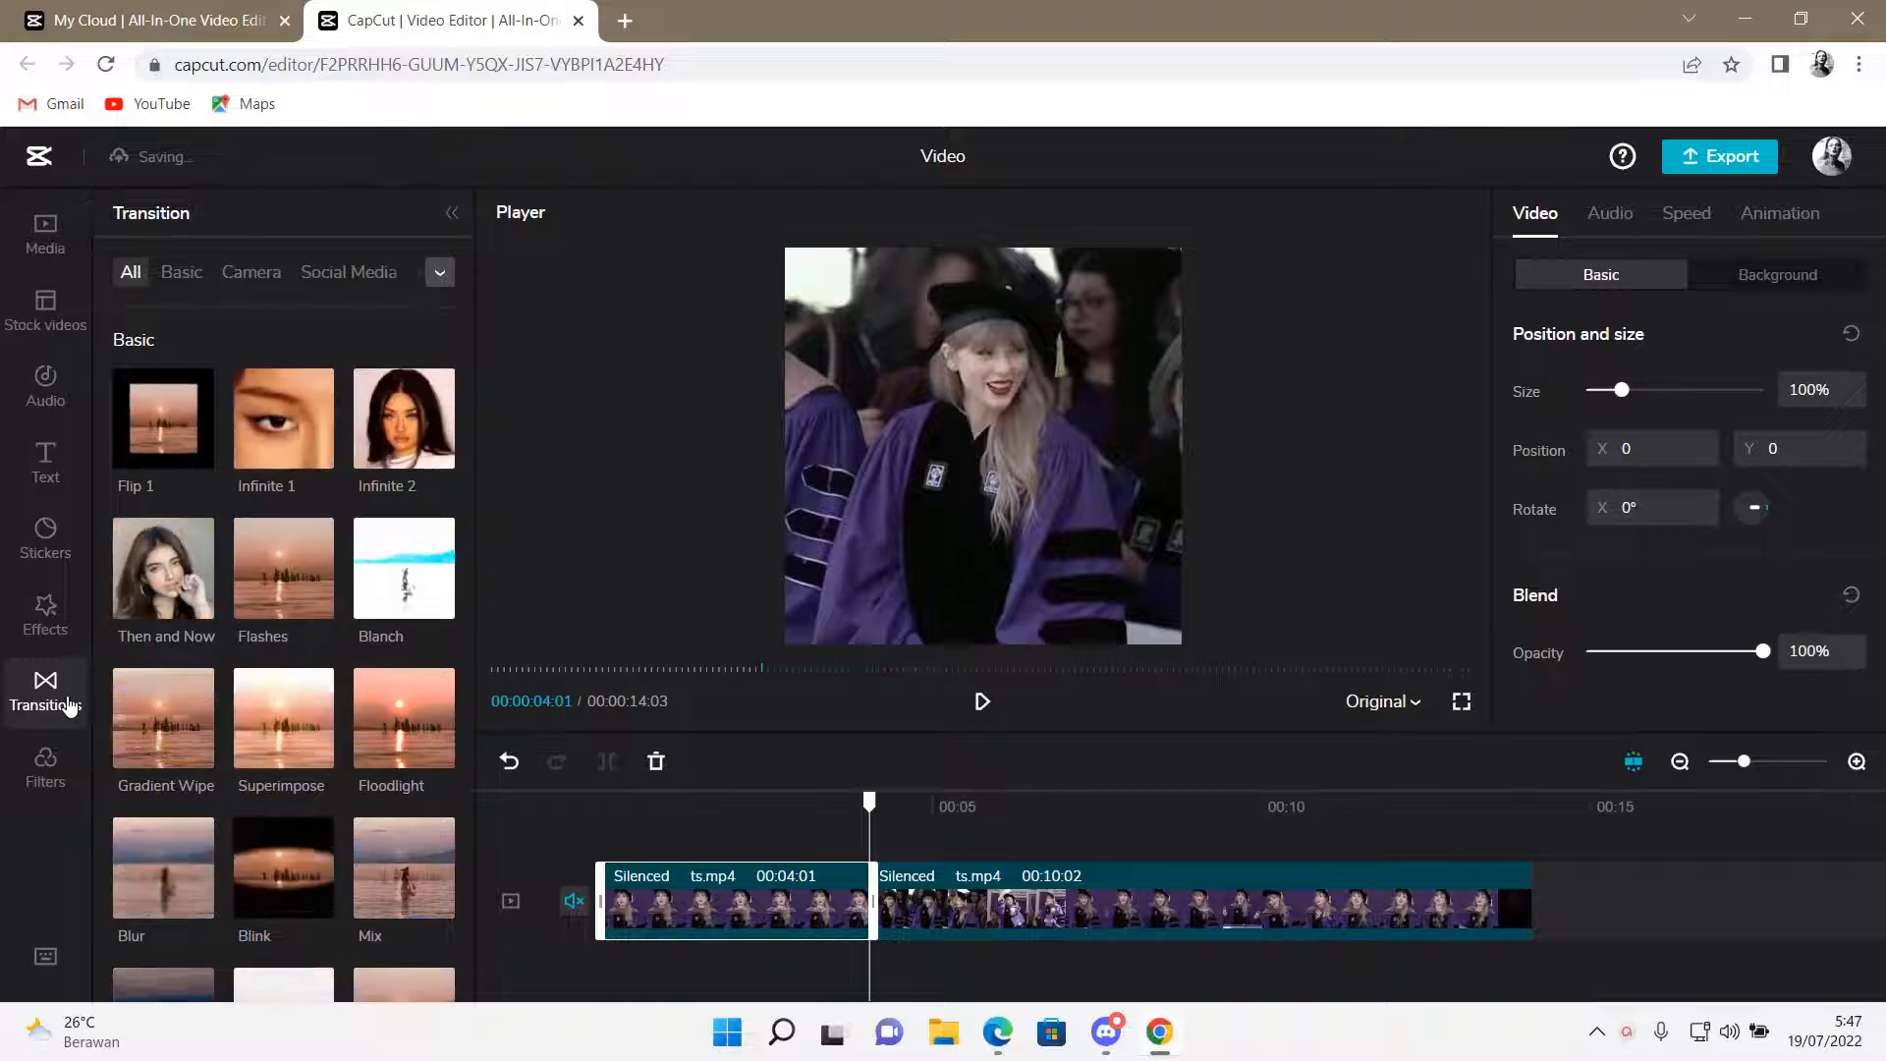
{"action": "scroll", "coordinate": [273, 575], "scroll_direction": "down", "scroll_amount": 4}
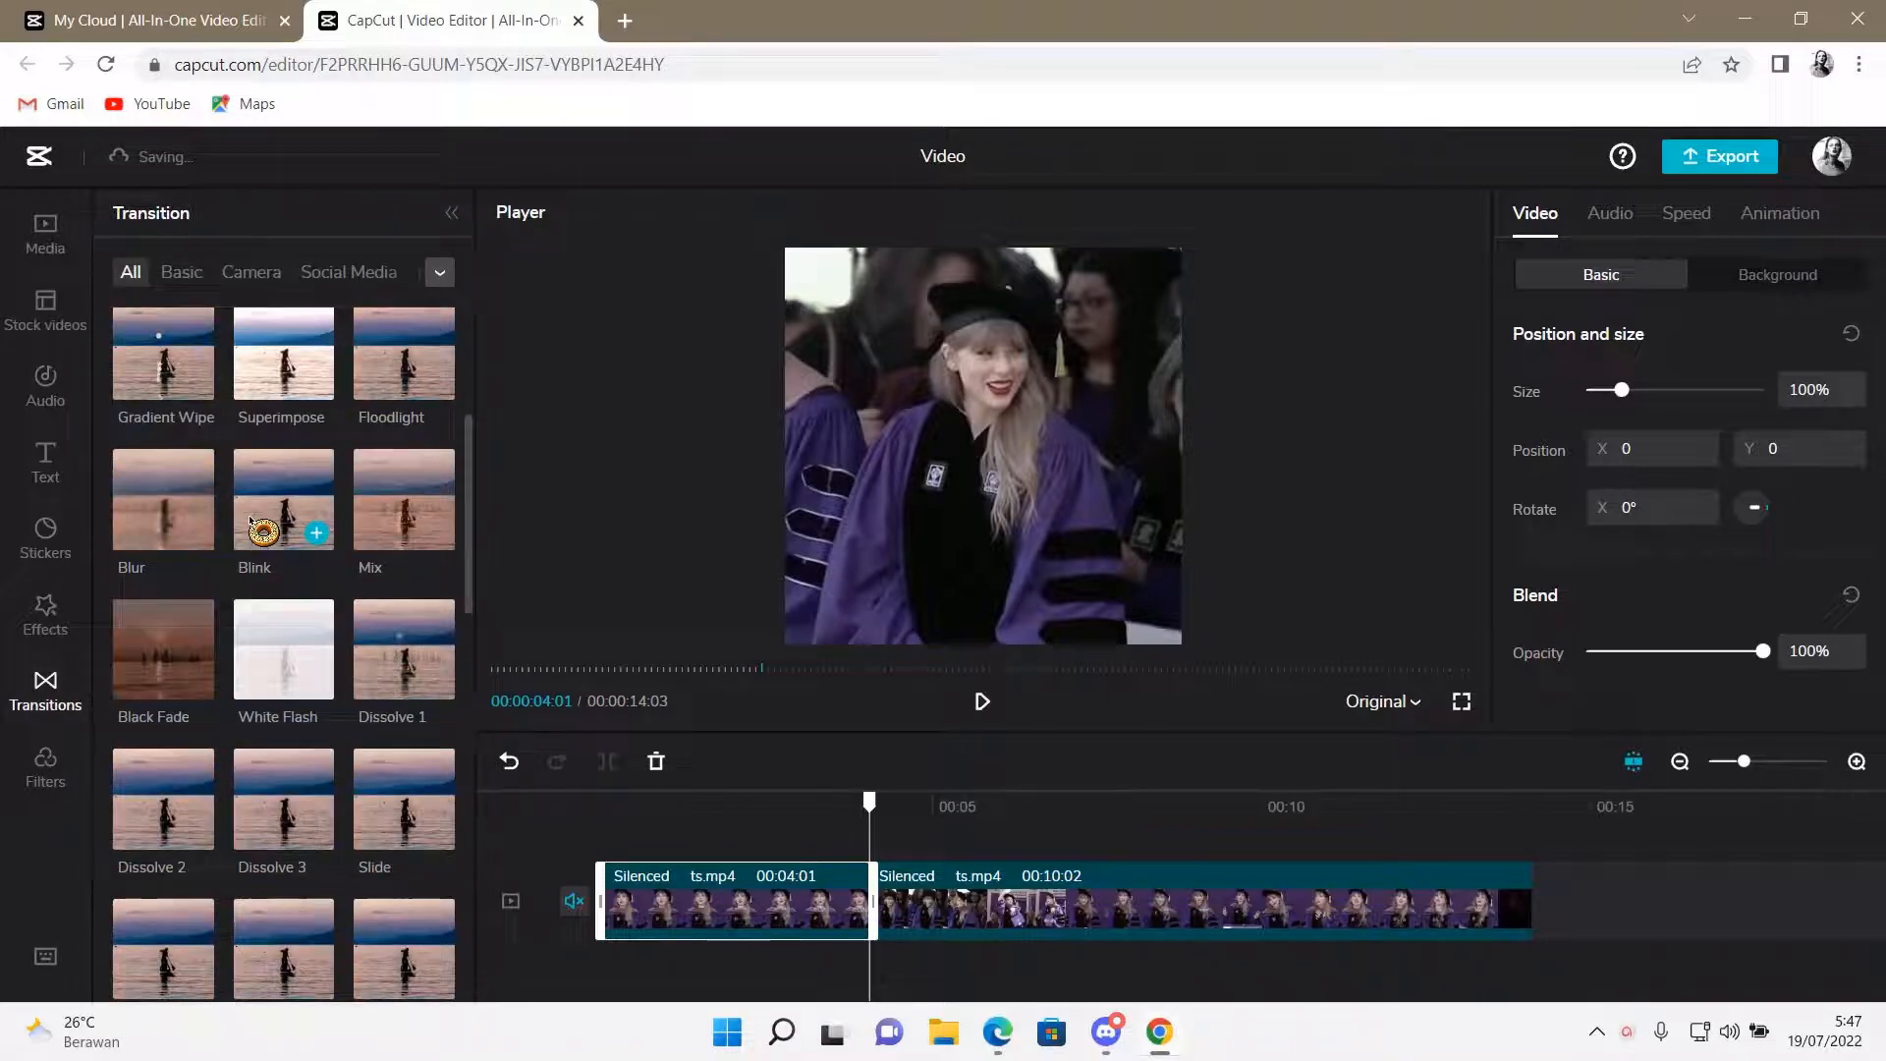
{"action": "scroll", "coordinate": [272, 575], "scroll_direction": "down", "scroll_amount": 2}
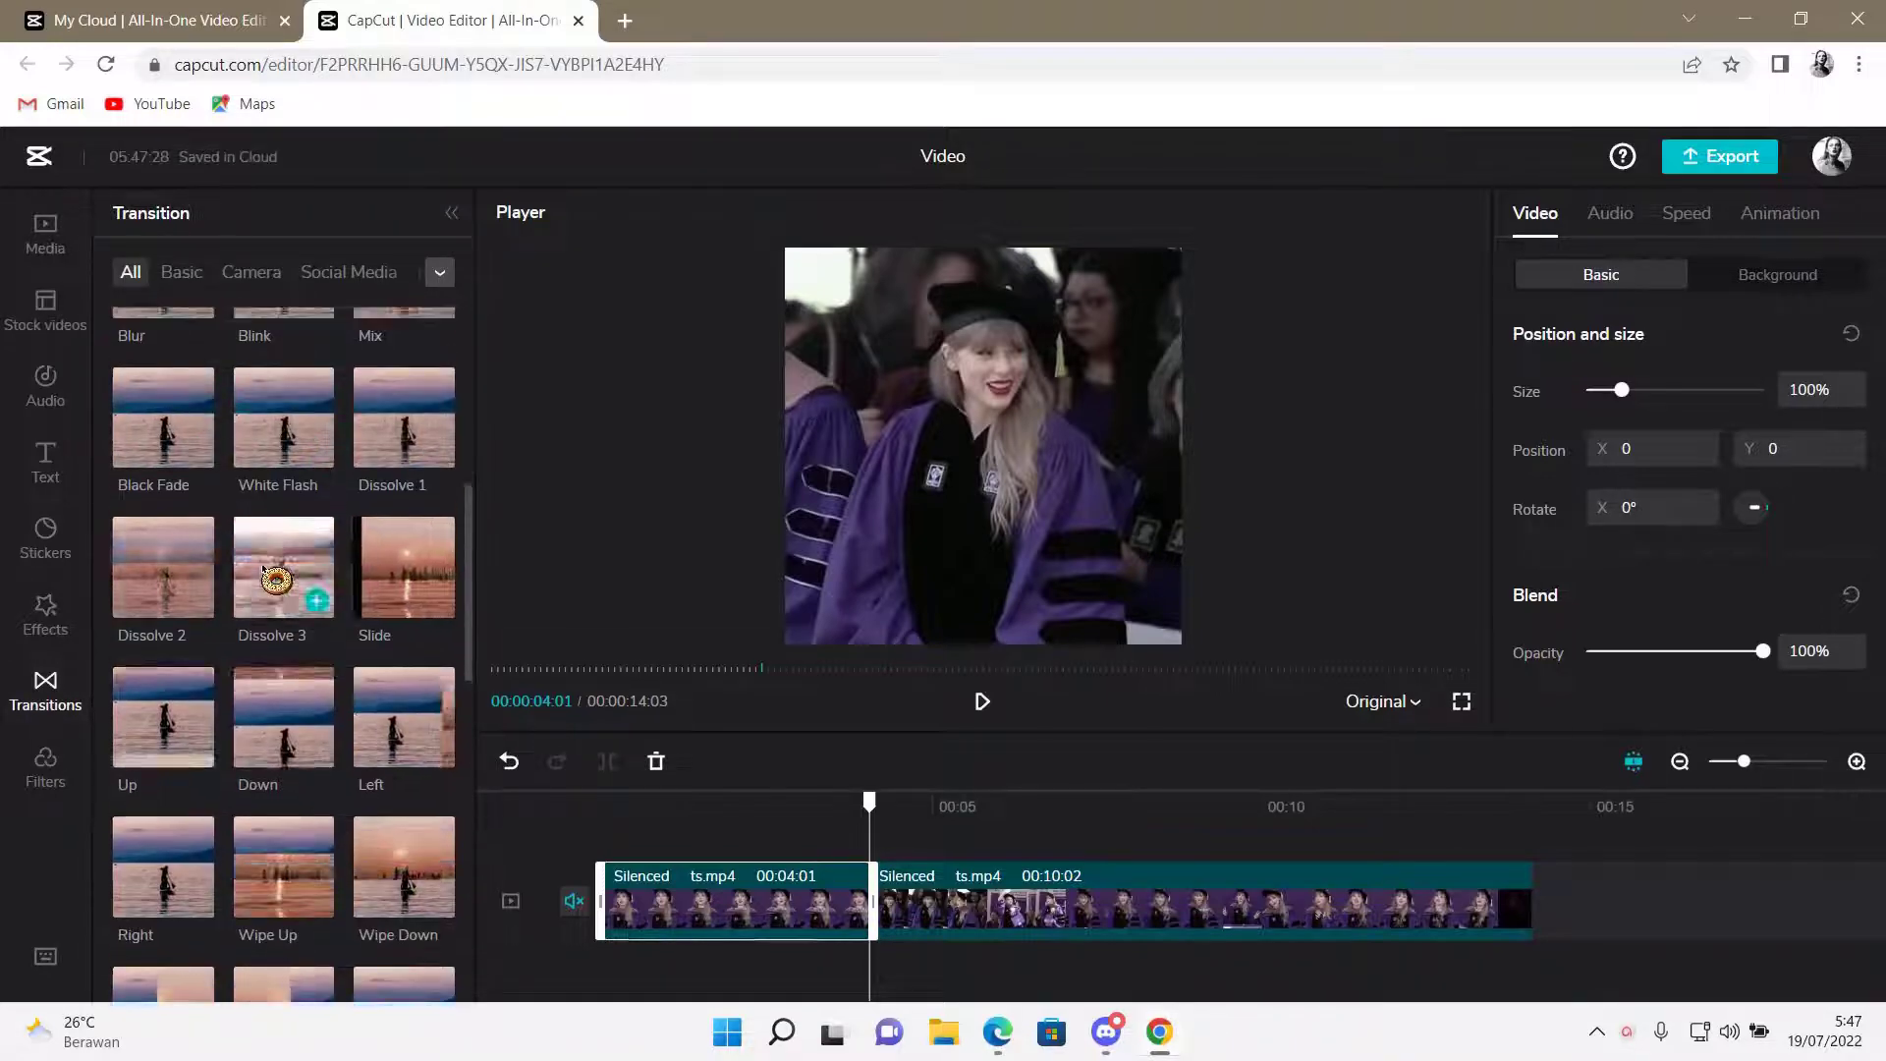
{"action": "scroll", "coordinate": [272, 579], "scroll_direction": "up", "scroll_amount": 6}
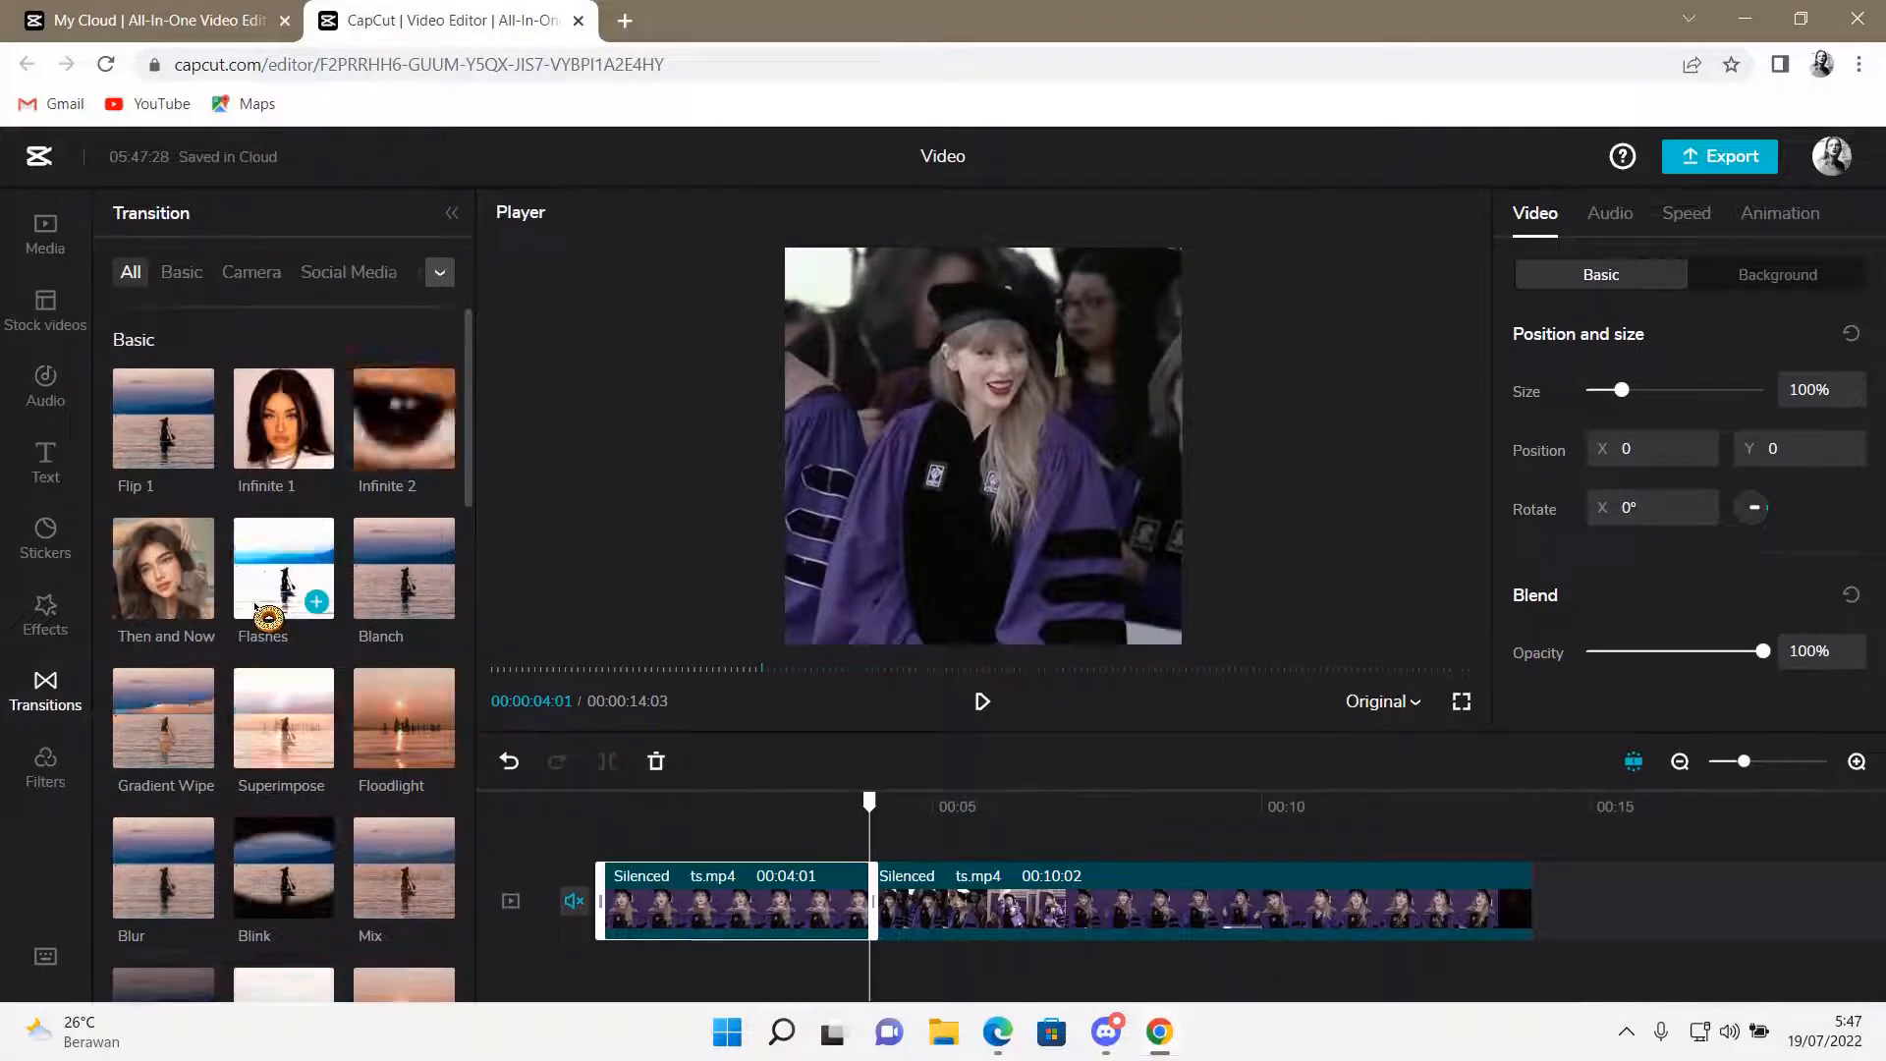
{"action": "scroll", "coordinate": [266, 612], "scroll_direction": "down", "scroll_amount": 4}
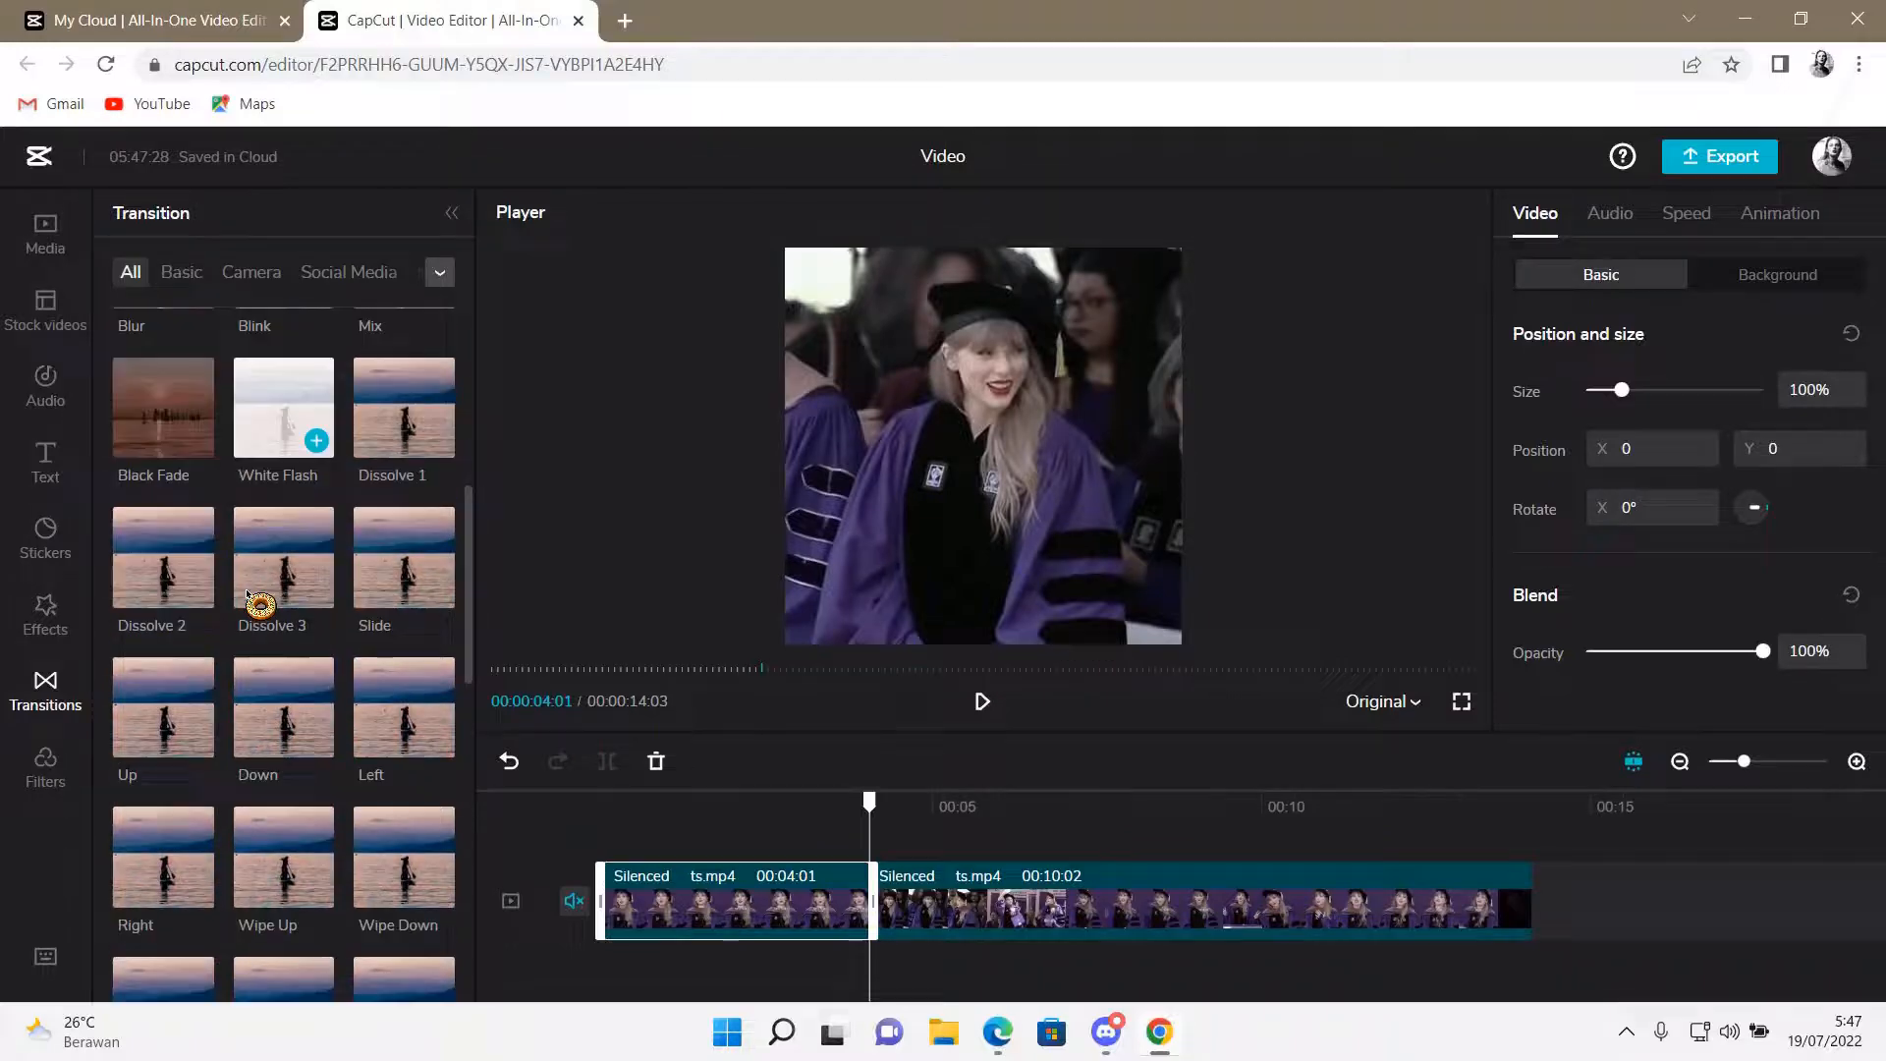
{"action": "scroll", "coordinate": [266, 613], "scroll_direction": "down", "scroll_amount": 3}
{"action": "scroll", "coordinate": [266, 613], "scroll_direction": "down", "scroll_amount": 3}
{"action": "scroll", "coordinate": [259, 604], "scroll_direction": "down", "scroll_amount": 3}
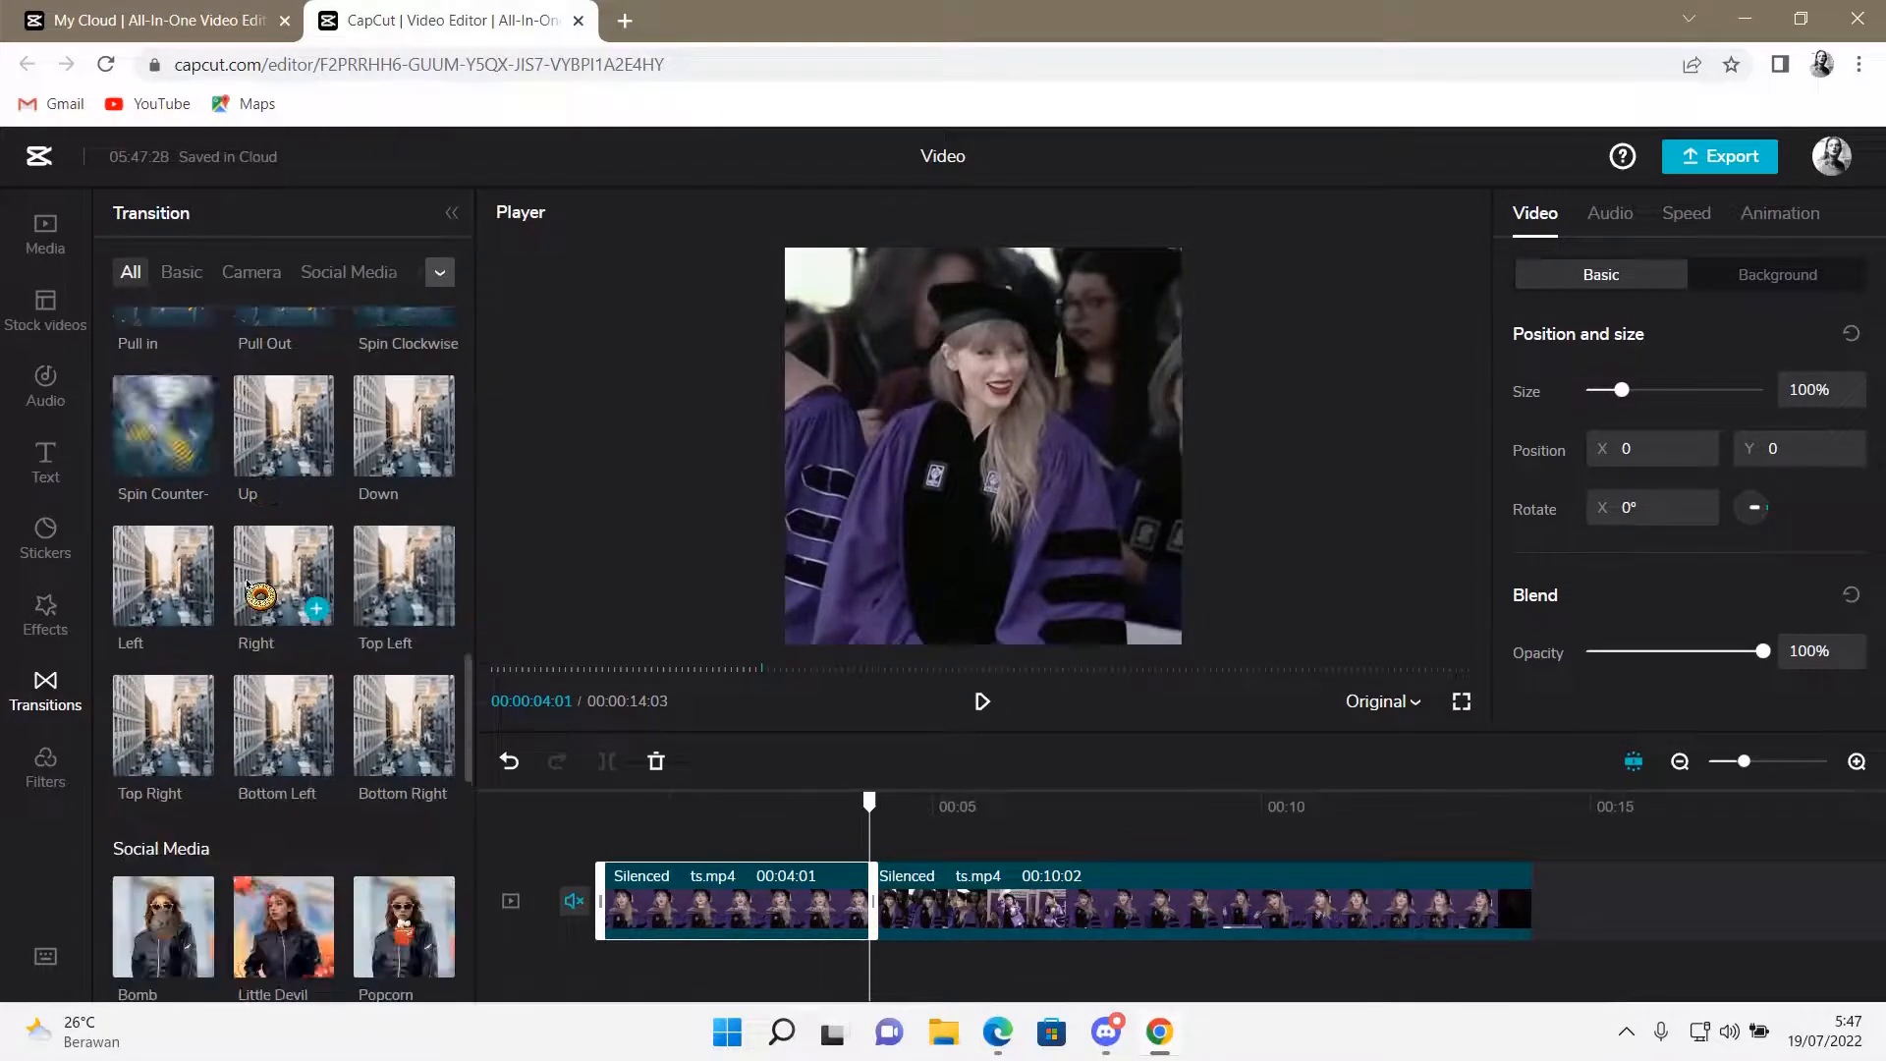
{"action": "scroll", "coordinate": [259, 604], "scroll_direction": "down", "scroll_amount": 3}
{"action": "scroll", "coordinate": [259, 604], "scroll_direction": "down", "scroll_amount": 4}
{"action": "scroll", "coordinate": [260, 594], "scroll_direction": "down", "scroll_amount": 3}
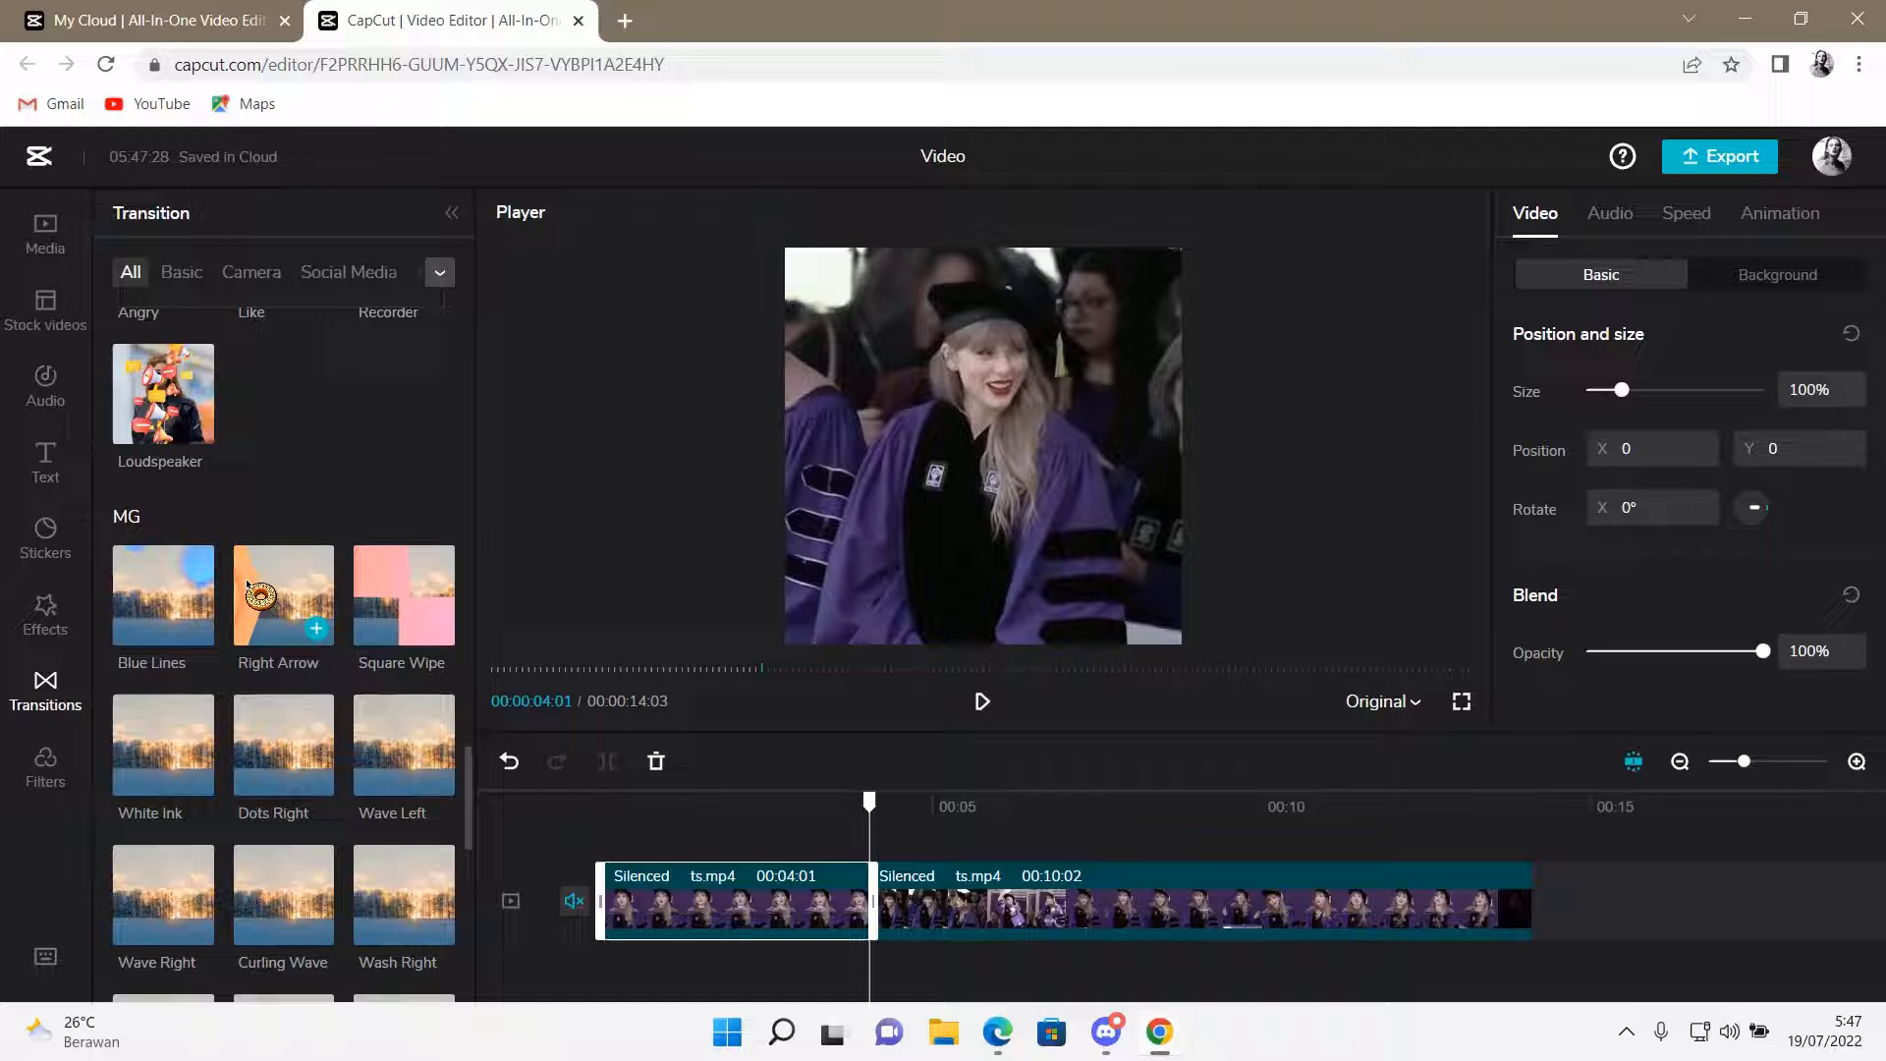
{"action": "scroll", "coordinate": [260, 579], "scroll_direction": "down", "scroll_amount": 3}
{"action": "scroll", "coordinate": [261, 580], "scroll_direction": "down", "scroll_amount": 2}
{"action": "scroll", "coordinate": [260, 580], "scroll_direction": "down", "scroll_amount": 1}
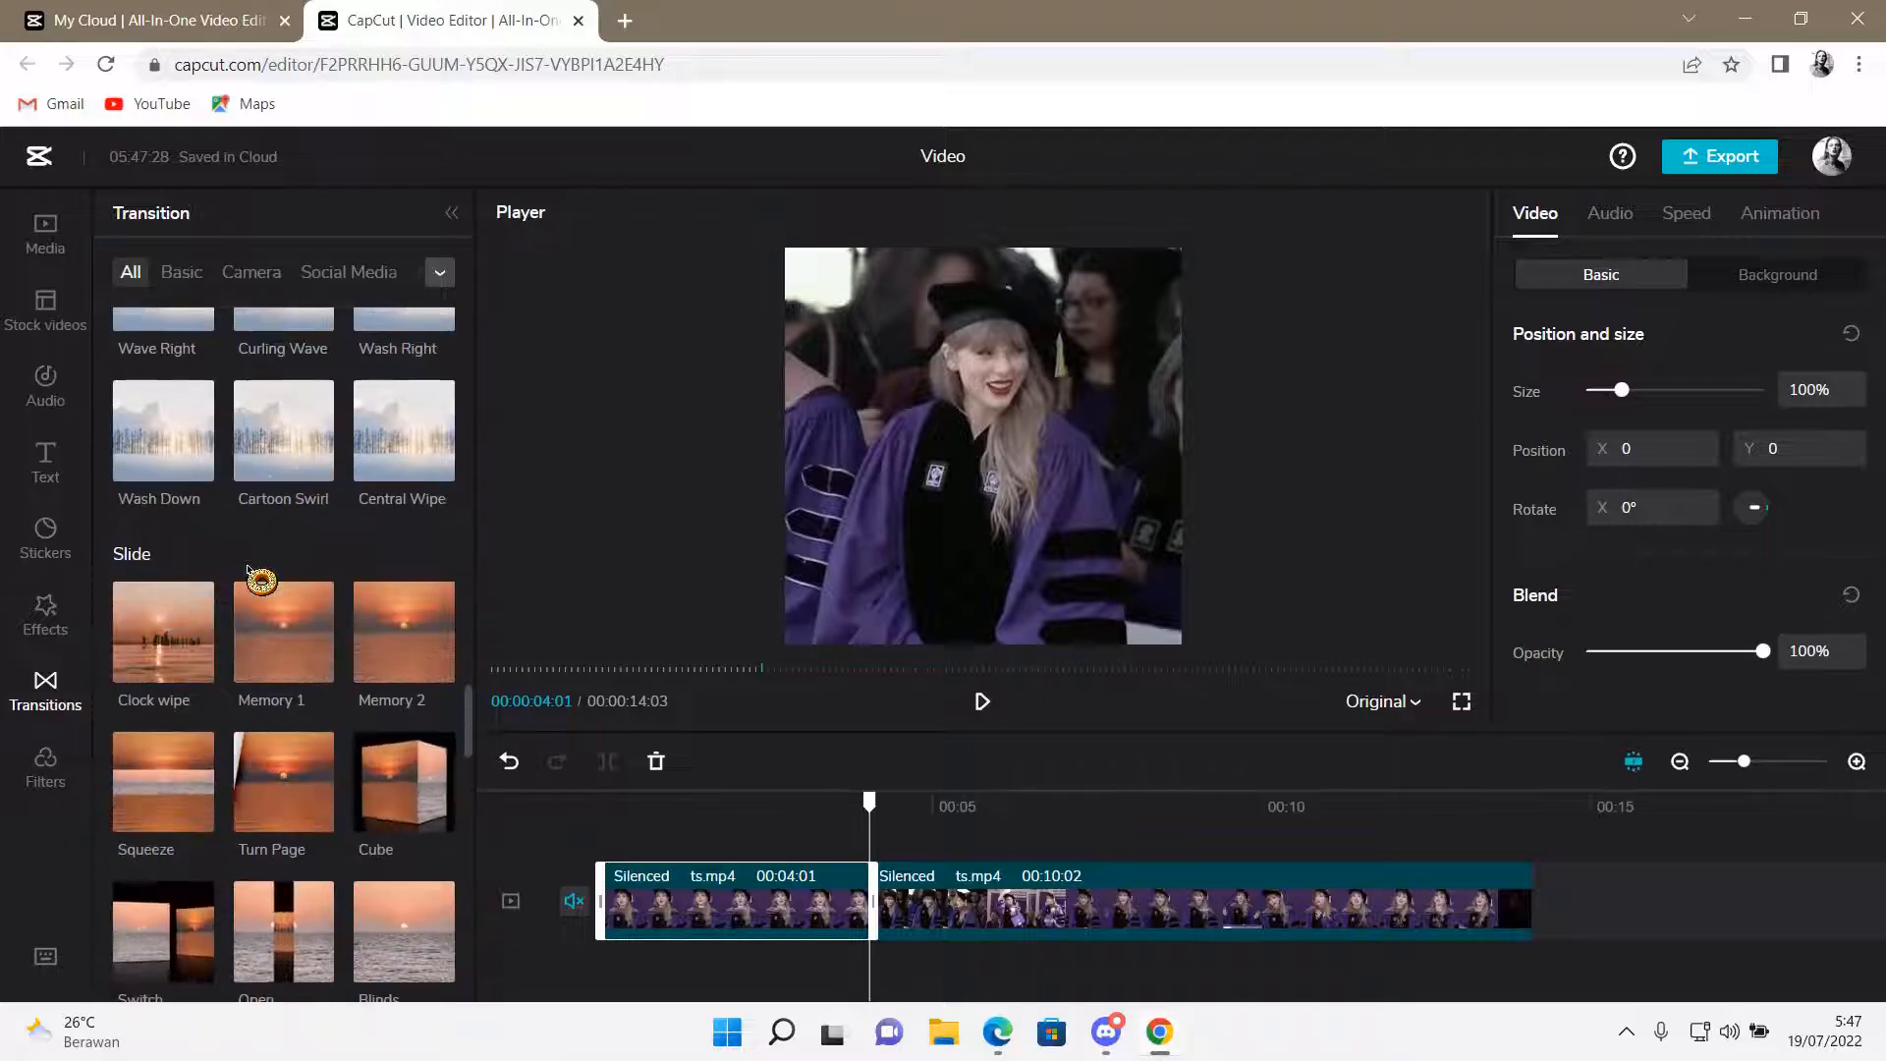
{"action": "scroll", "coordinate": [259, 579], "scroll_direction": "up", "scroll_amount": 1}
{"action": "scroll", "coordinate": [259, 579], "scroll_direction": "up", "scroll_amount": 3}
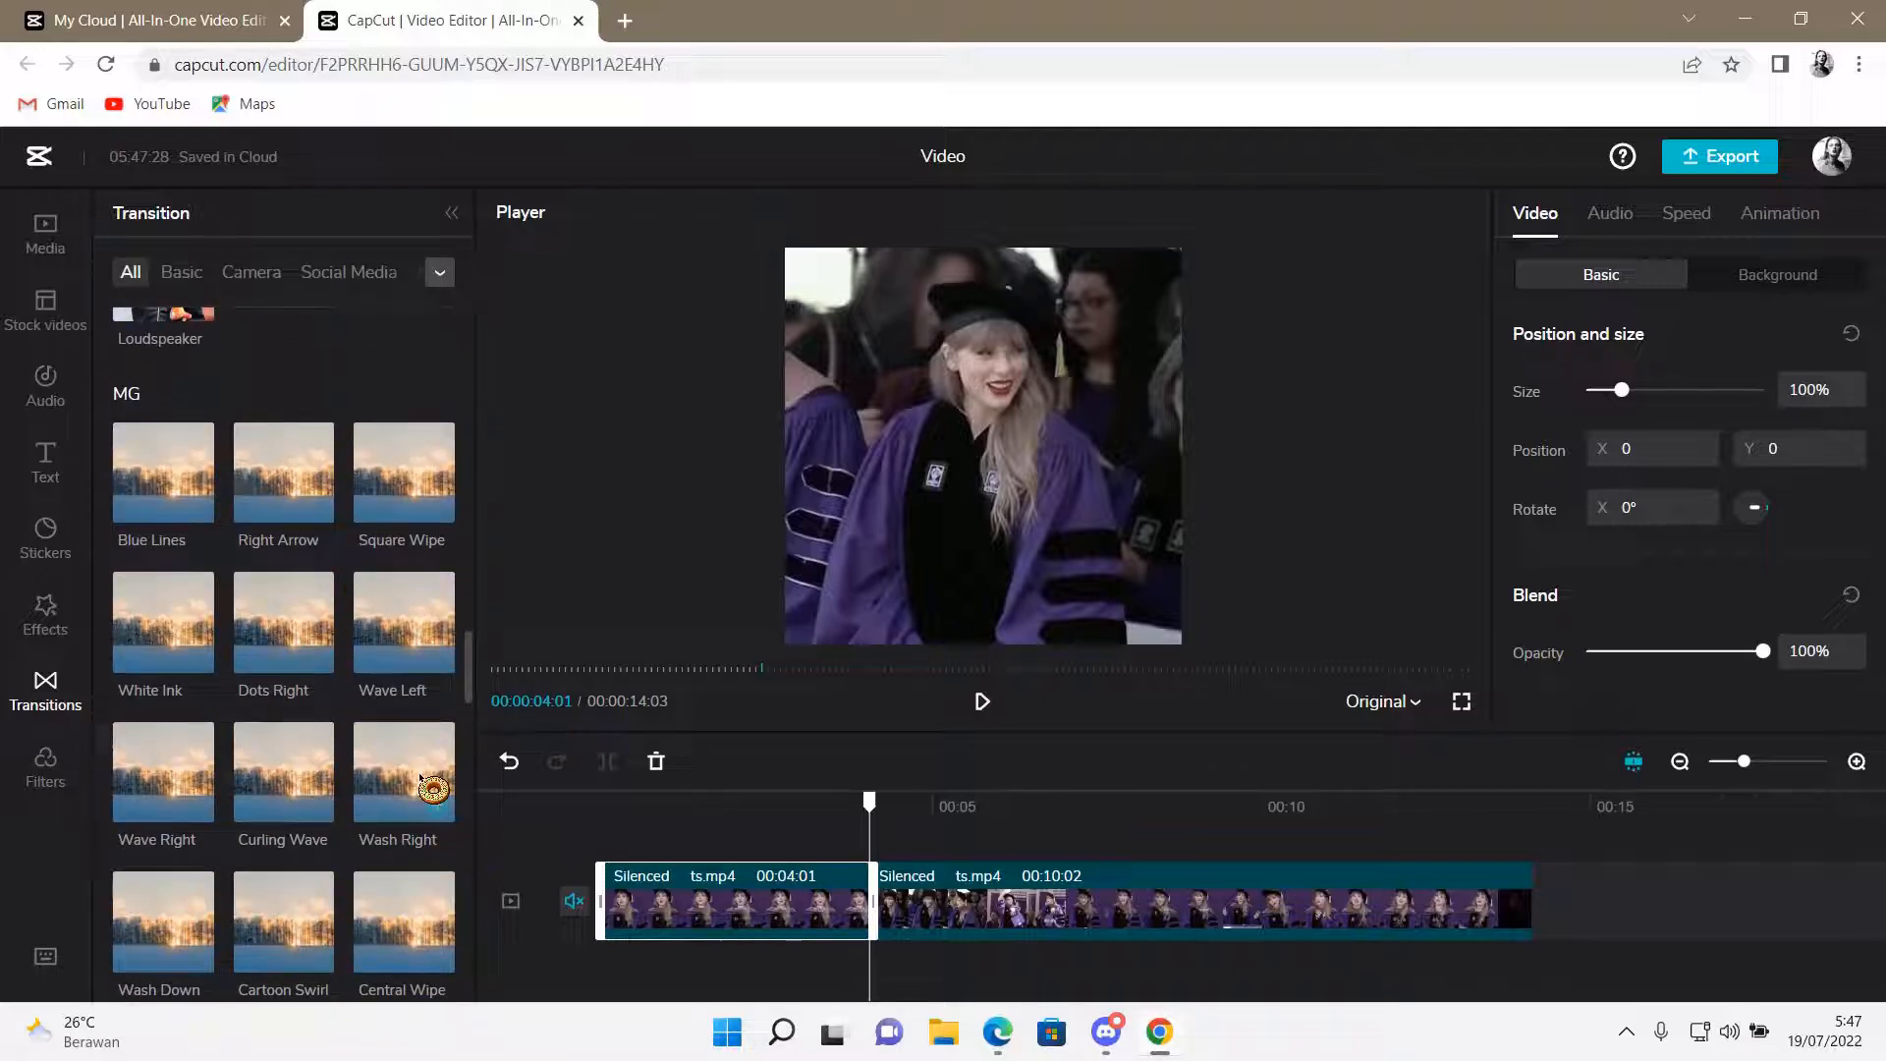
{"action": "scroll", "coordinate": [433, 788], "scroll_direction": "down", "scroll_amount": 1}
Step: Insert Wash Right at the 4:01 cut and set its duration to 0.4 s
{"action": "left_click", "coordinate": [438, 688]}
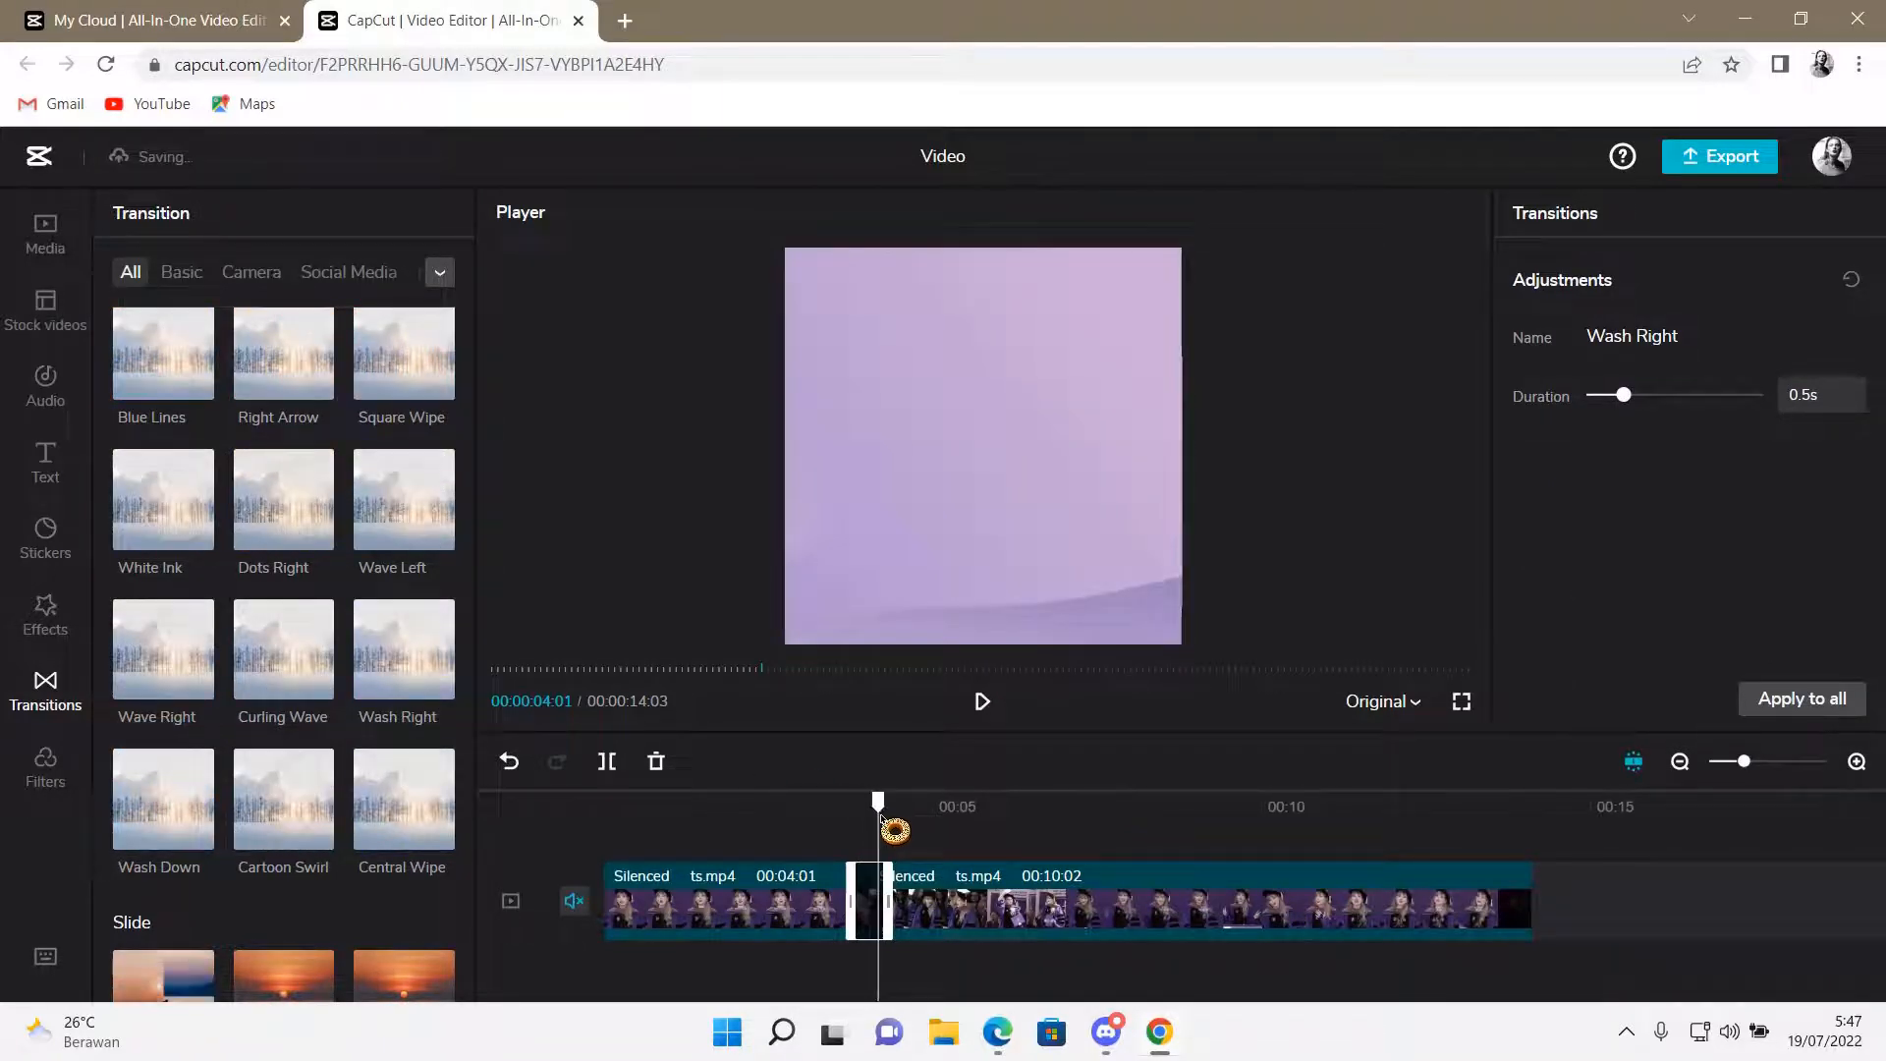
{"action": "mouse_move", "coordinate": [878, 807]}
{"action": "left_mouse_down"}
{"action": "mouse_move", "coordinate": [822, 807]}
{"action": "mouse_move", "coordinate": [854, 829]}
{"action": "left_mouse_up"}
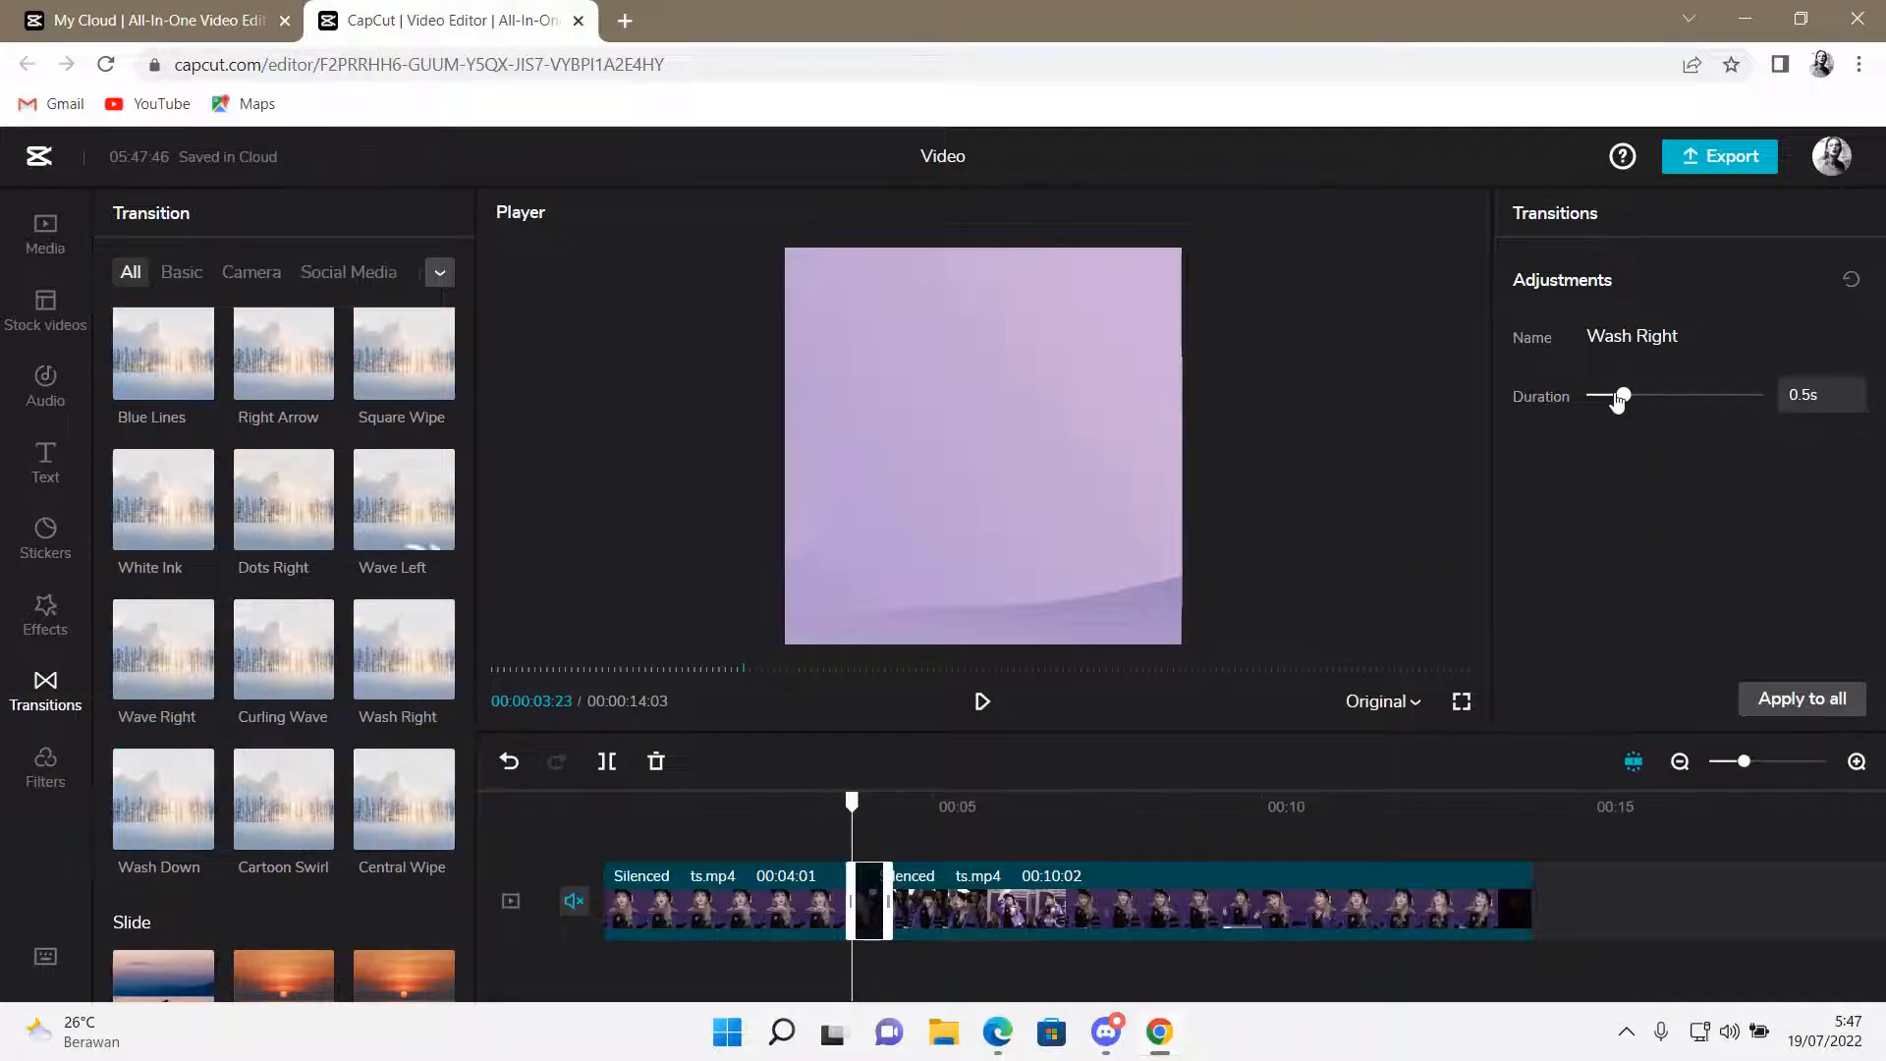
{"action": "left_click_drag", "start_coordinate": [1621, 395], "coordinate": [1612, 398]}
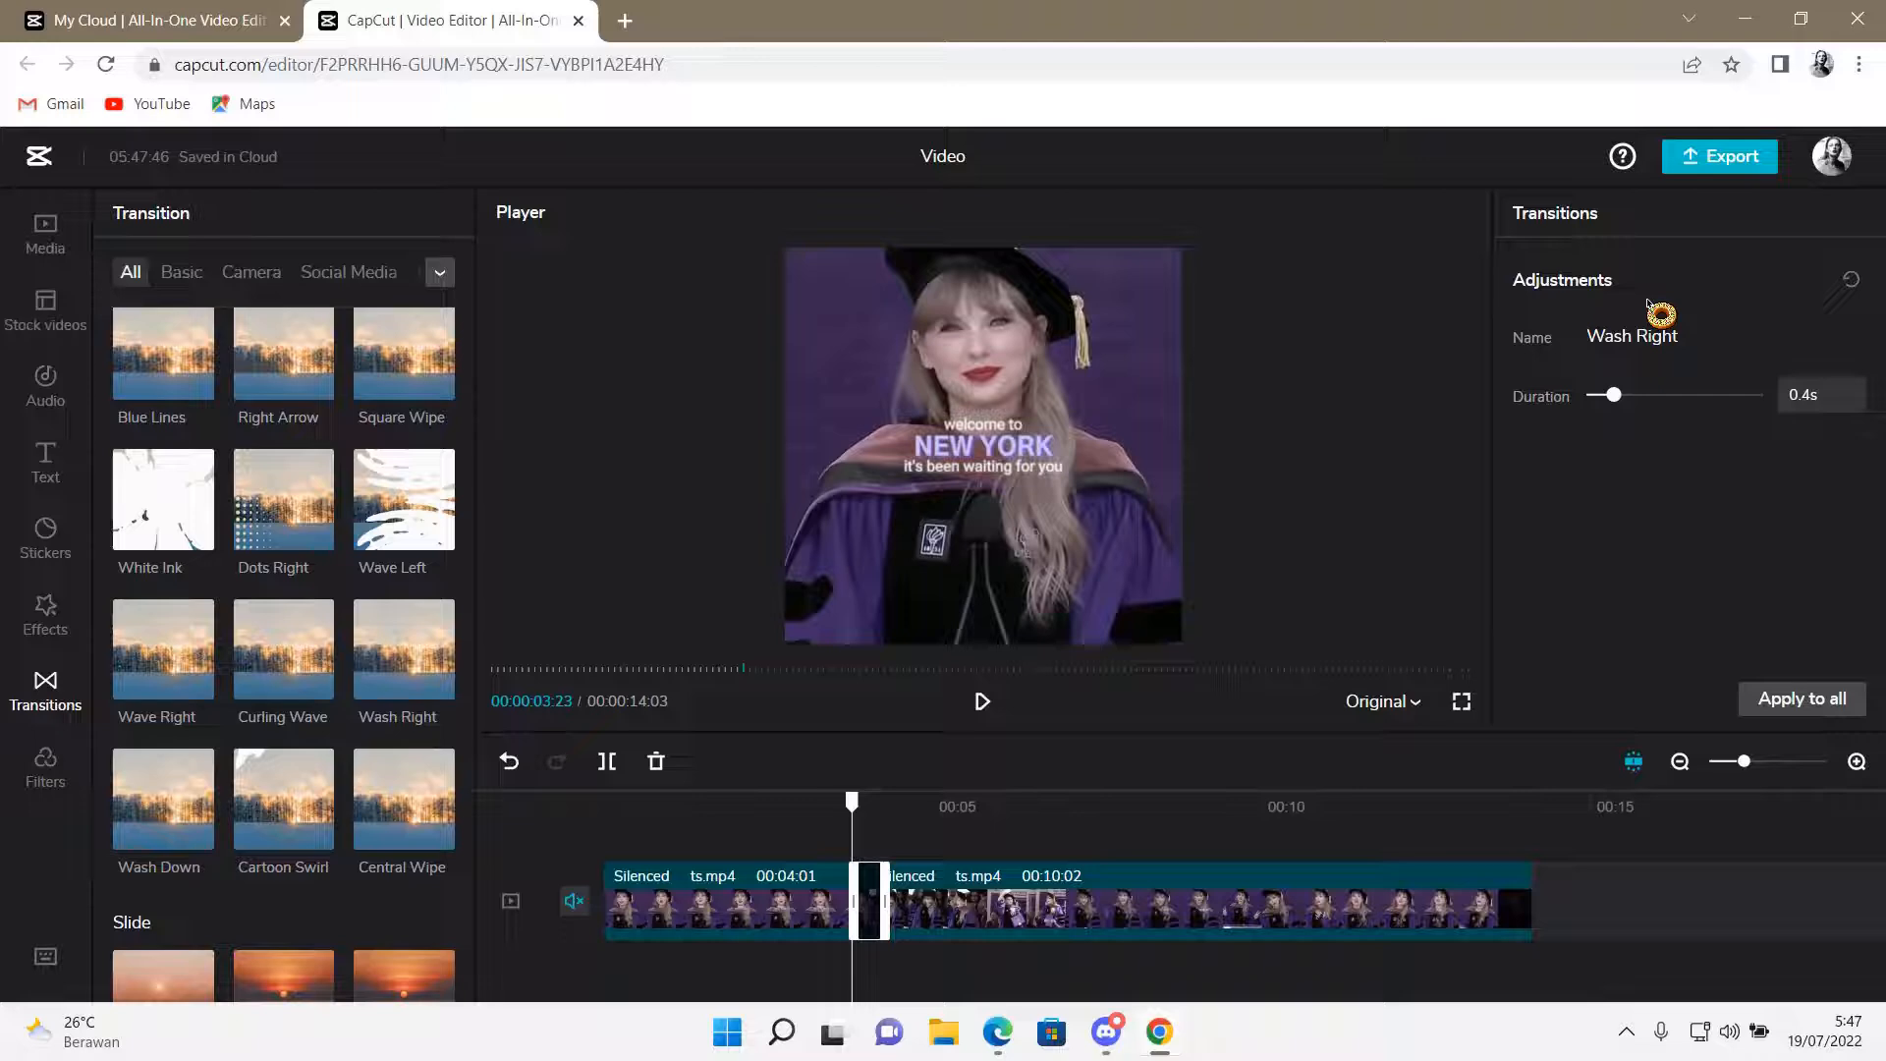
{"action": "left_click_drag", "start_coordinate": [851, 807], "coordinate": [776, 807]}
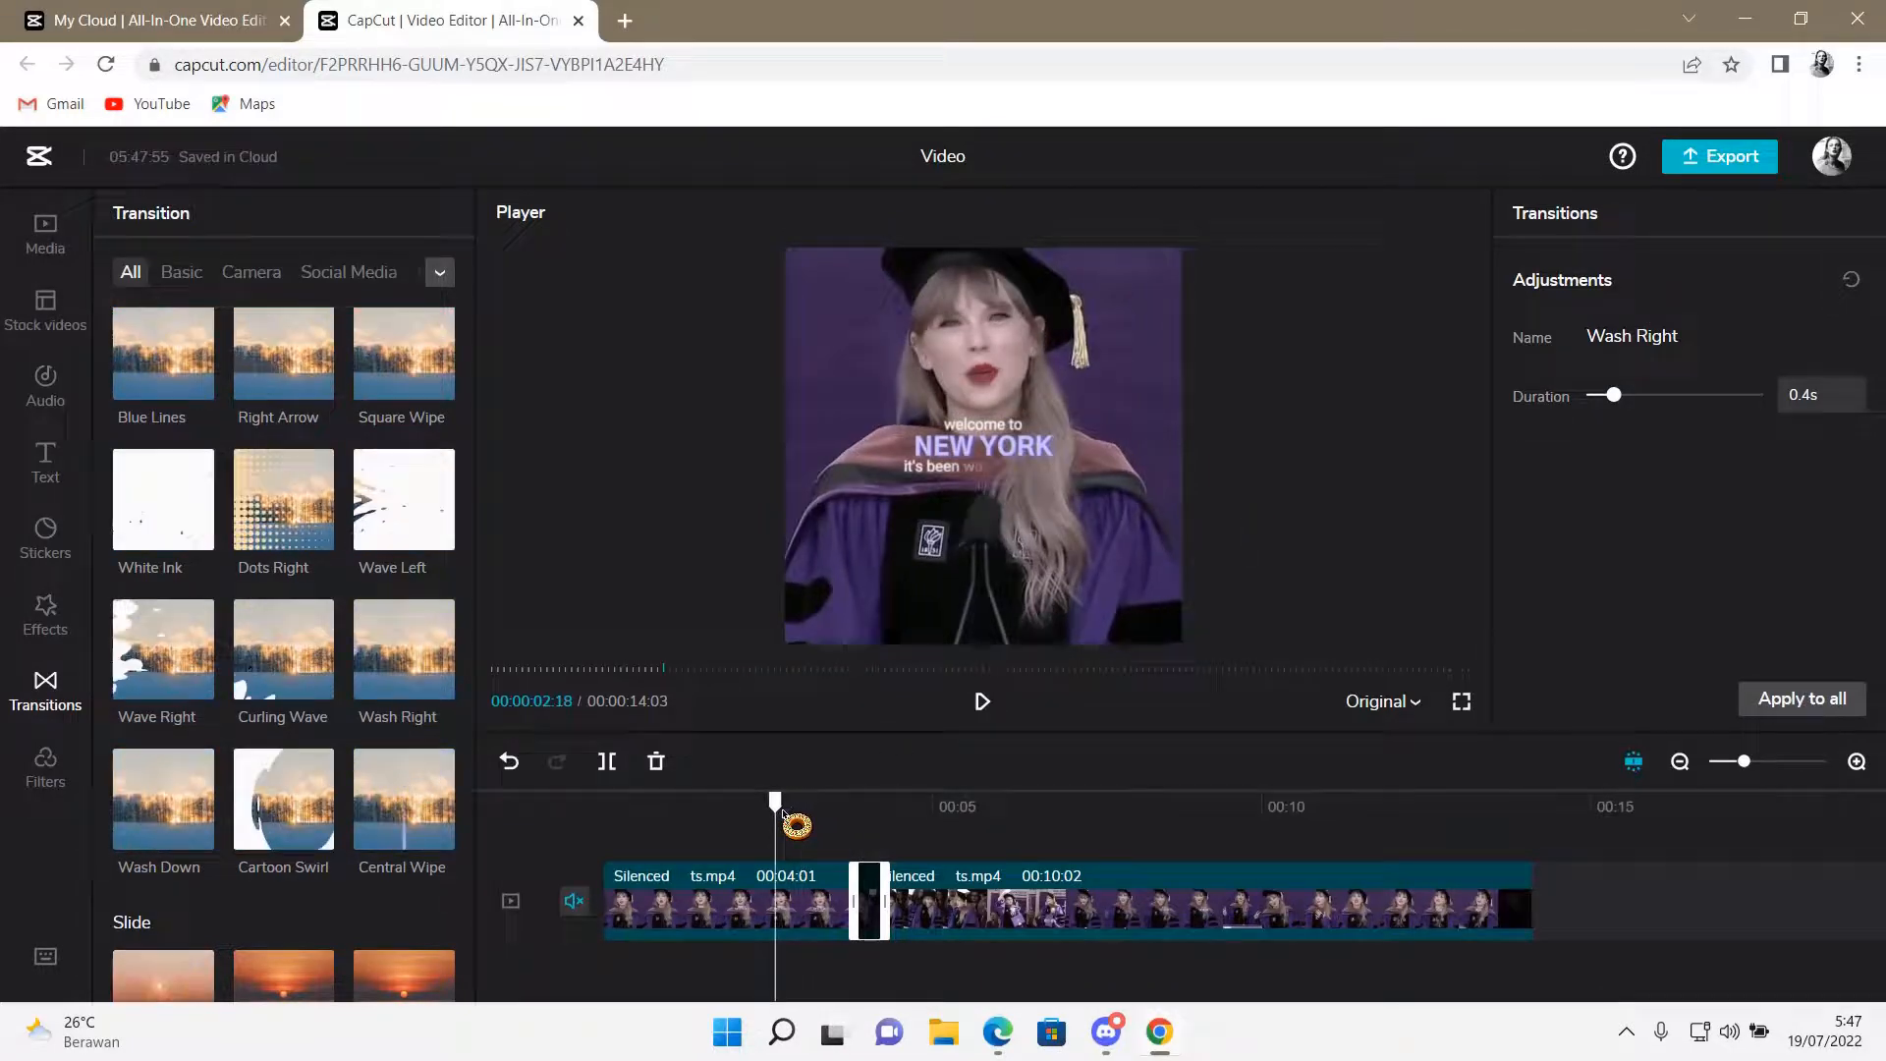
{"action": "left_click", "coordinate": [982, 701]}
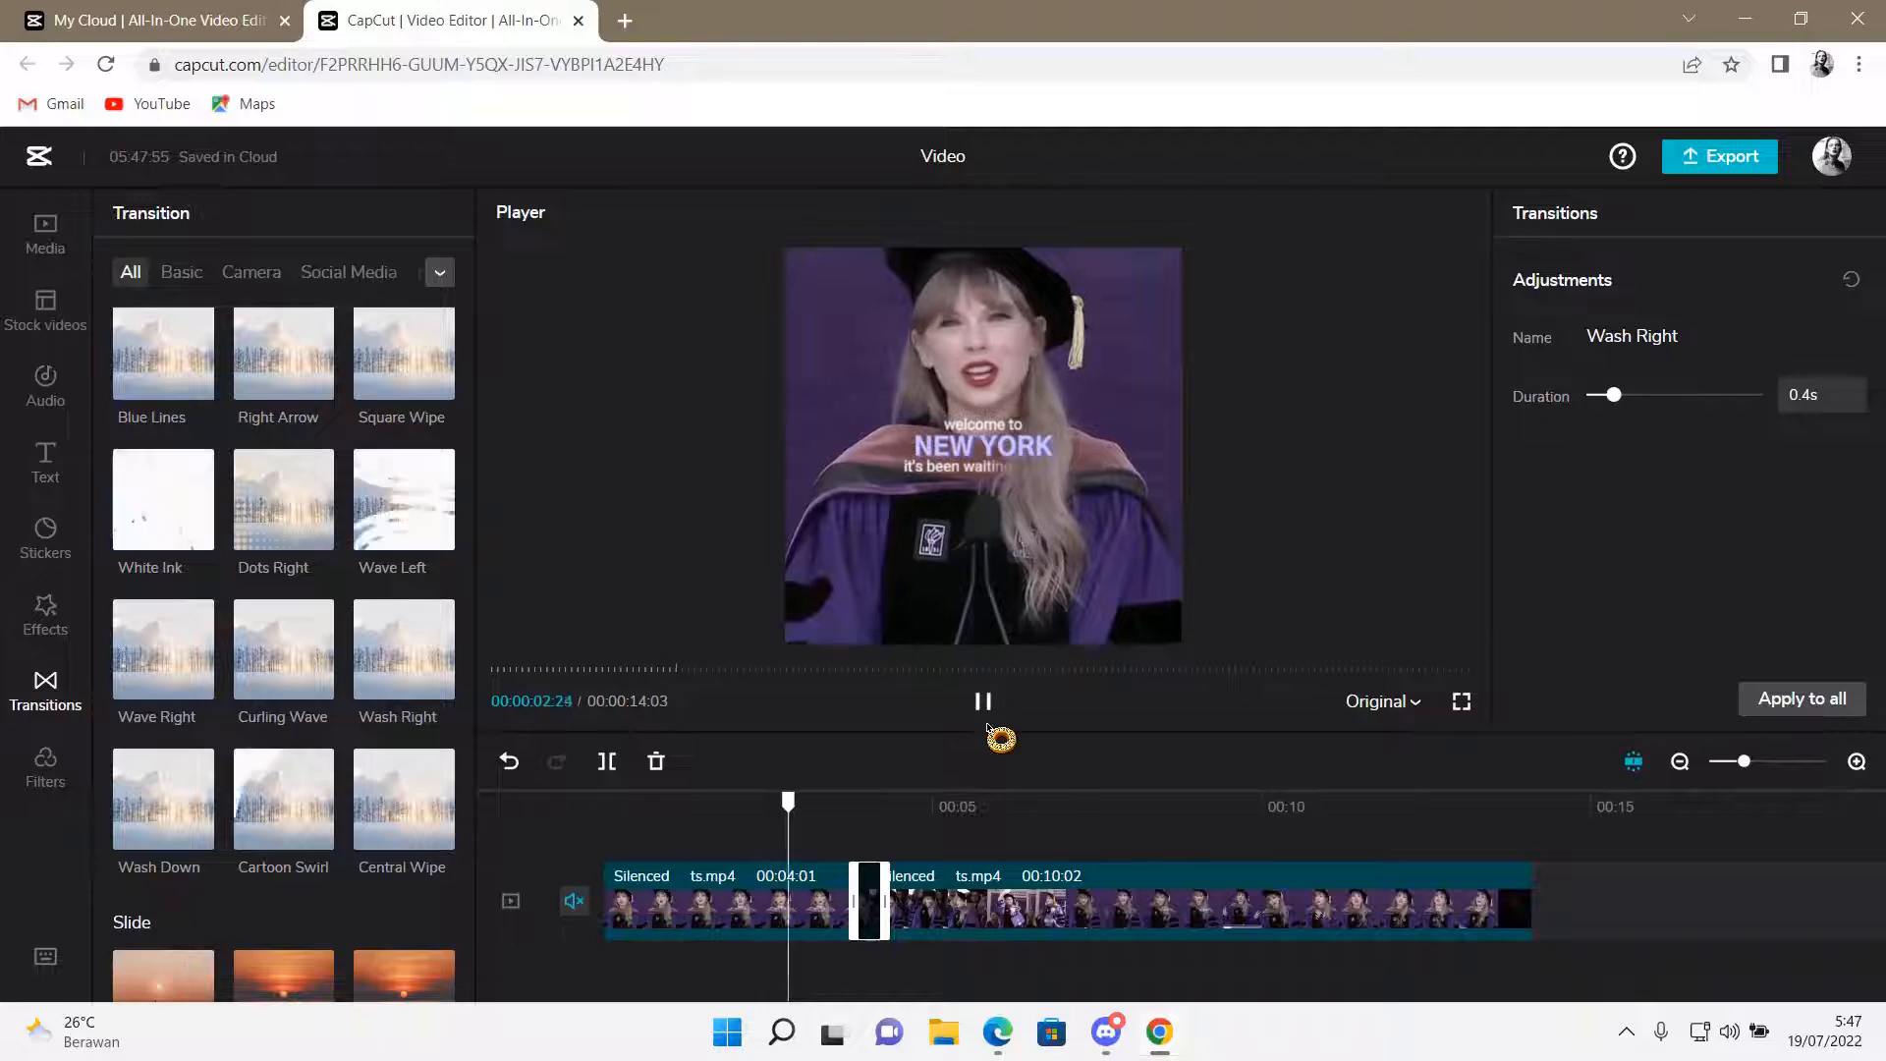
{"action": "left_click", "coordinate": [982, 705]}
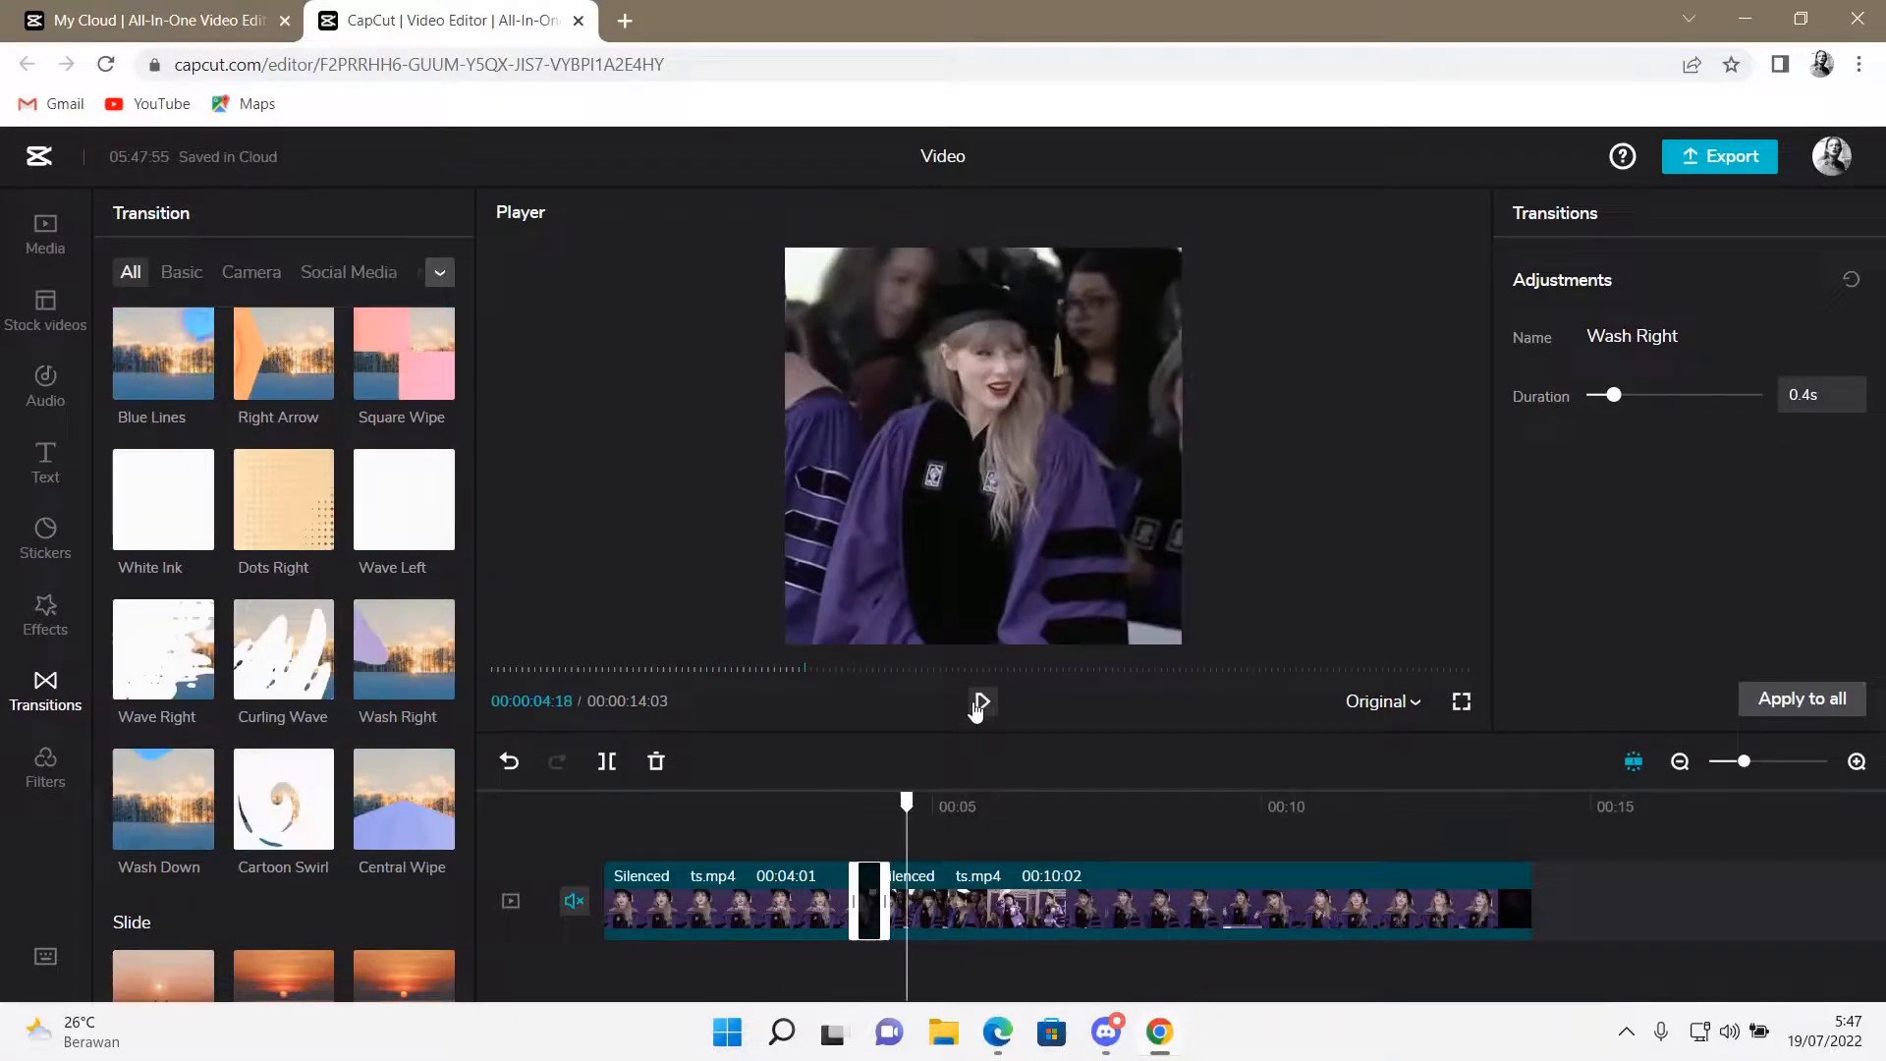
{"action": "left_click", "coordinate": [863, 819]}
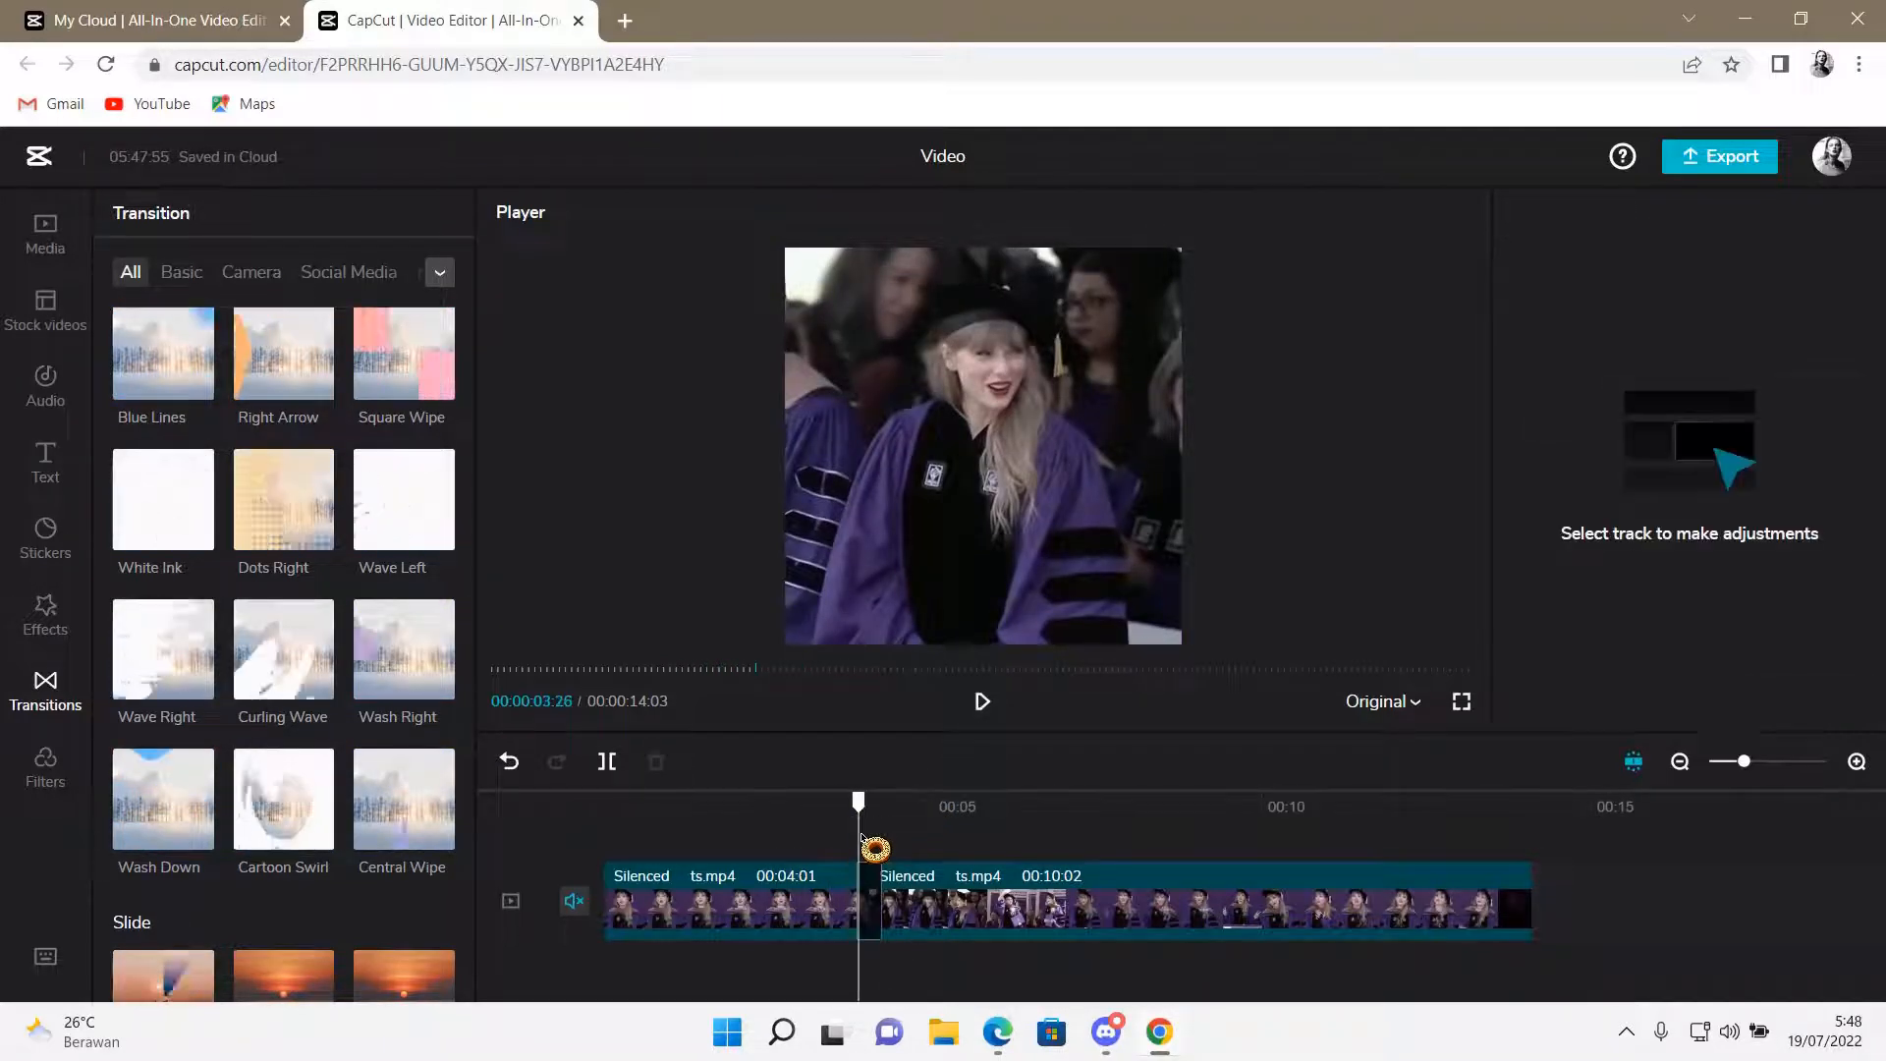
{"action": "left_click", "coordinate": [980, 703]}
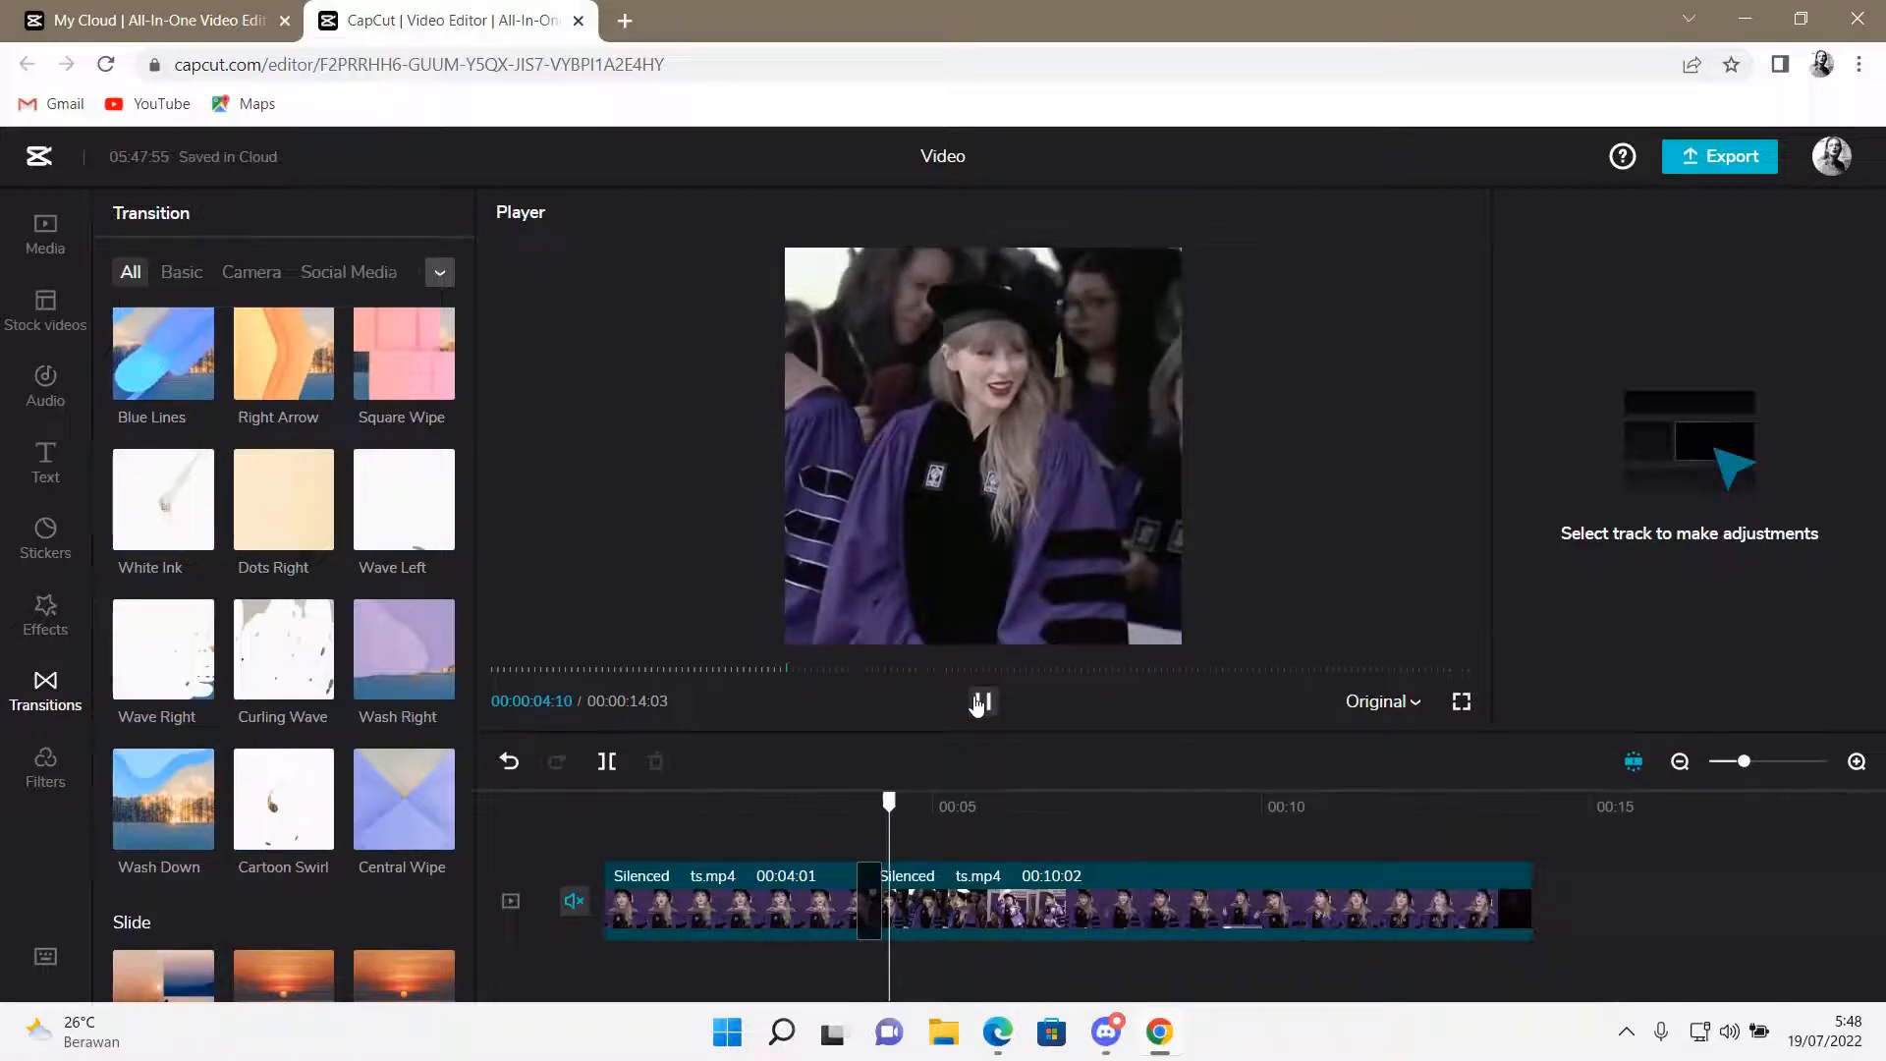
{"action": "left_click", "coordinate": [980, 705]}
{"action": "left_click_drag", "start_coordinate": [921, 819], "coordinate": [803, 823]}
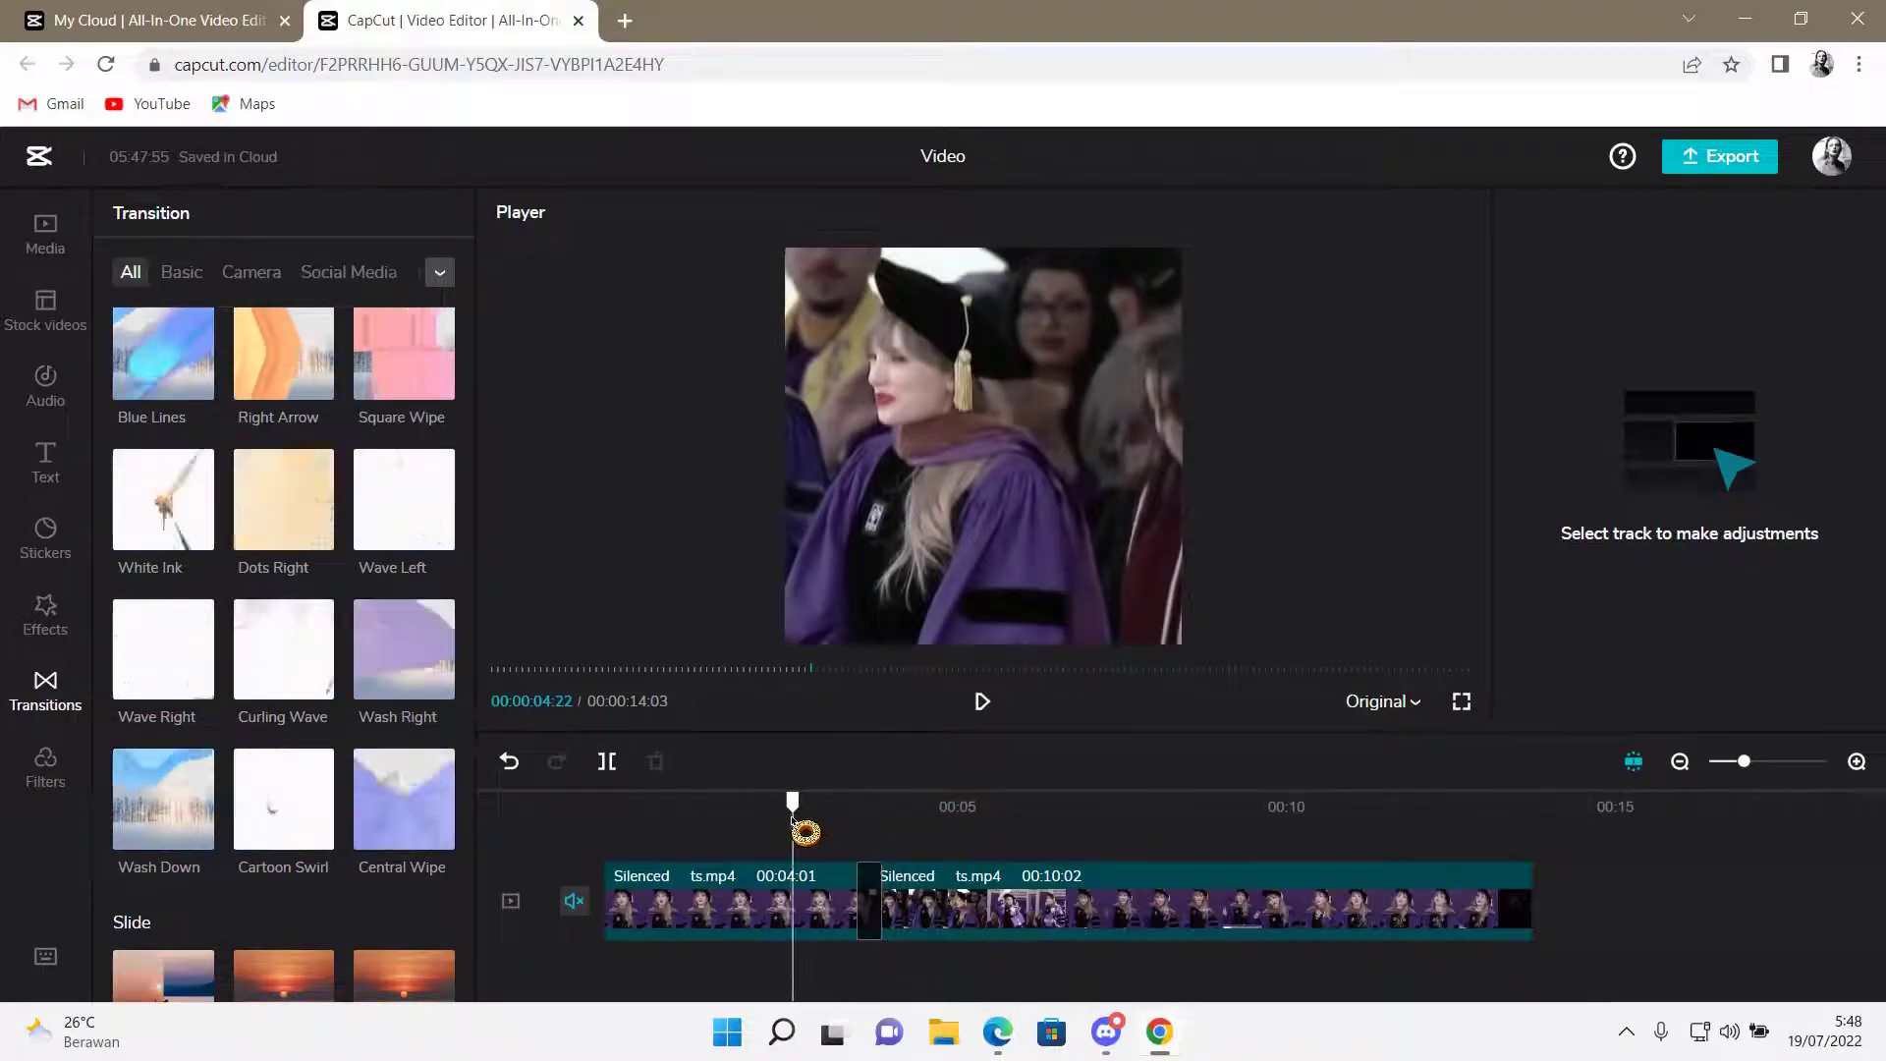
{"action": "left_click", "coordinate": [980, 703]}
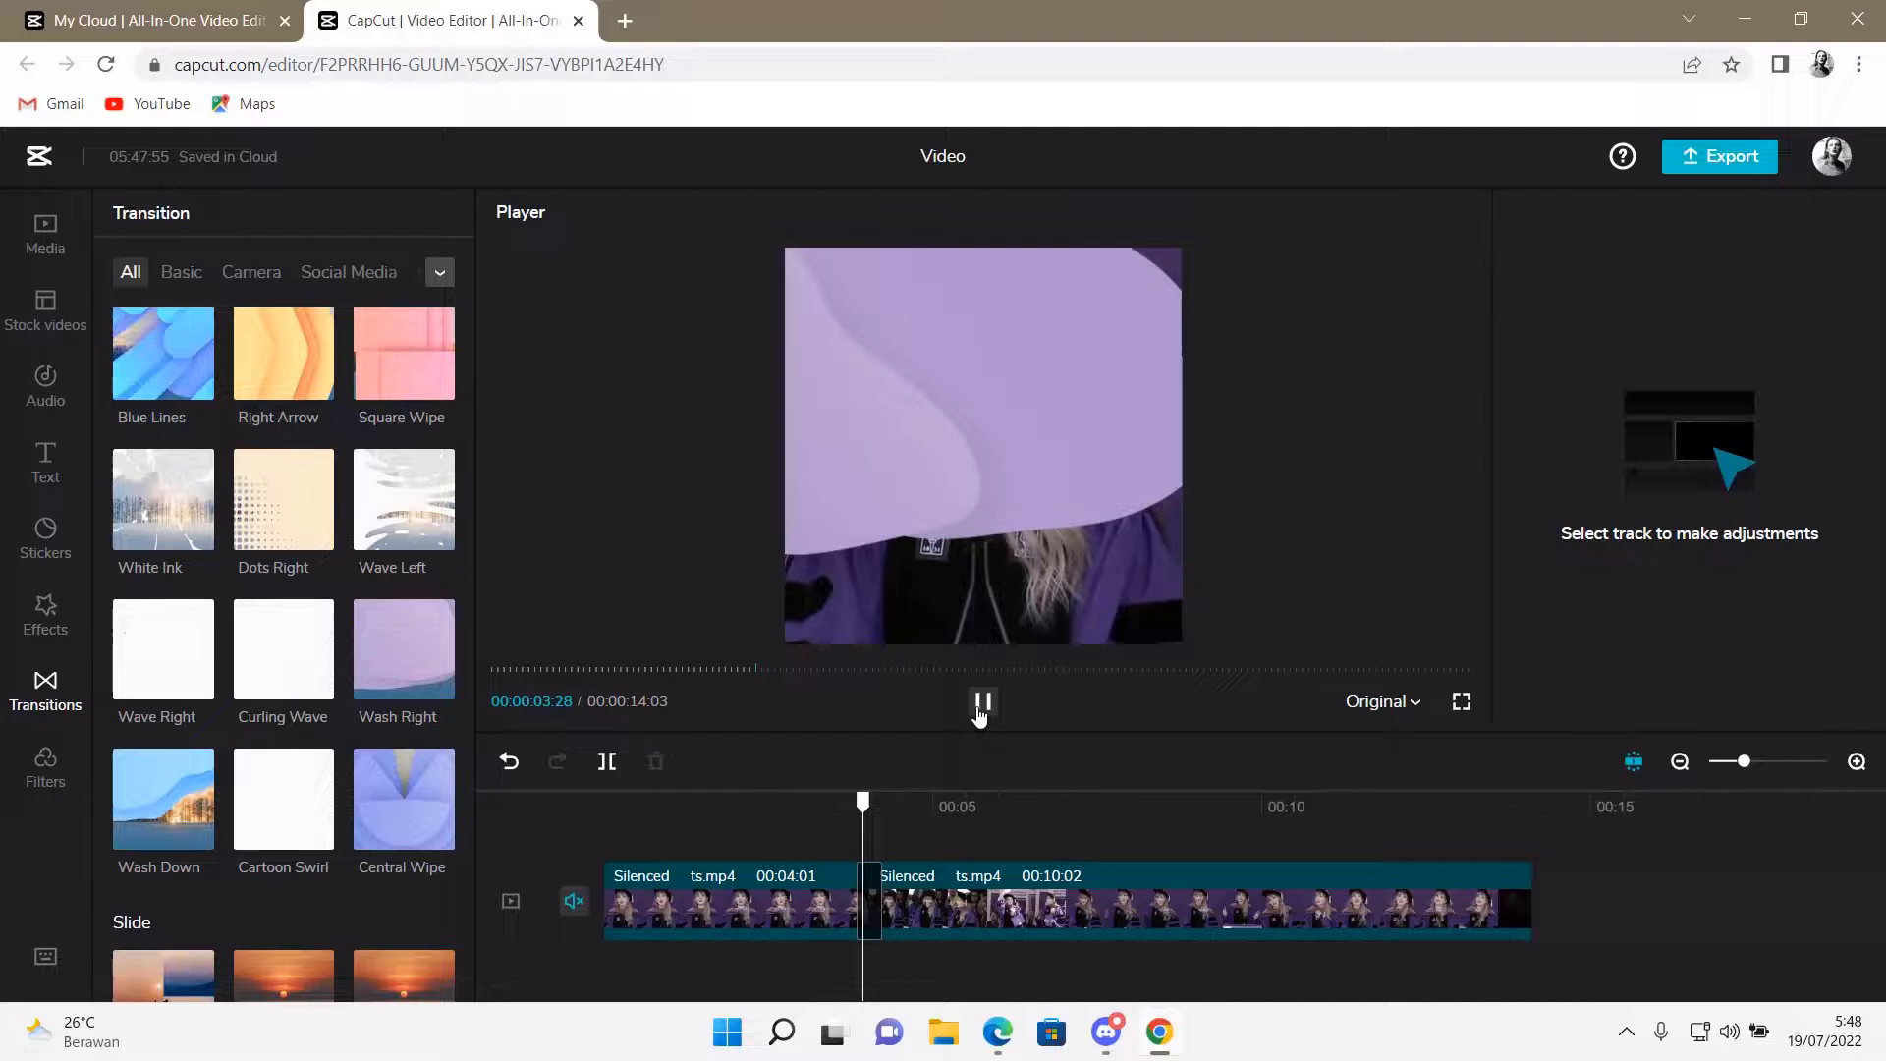
{"action": "left_click", "coordinate": [981, 707]}
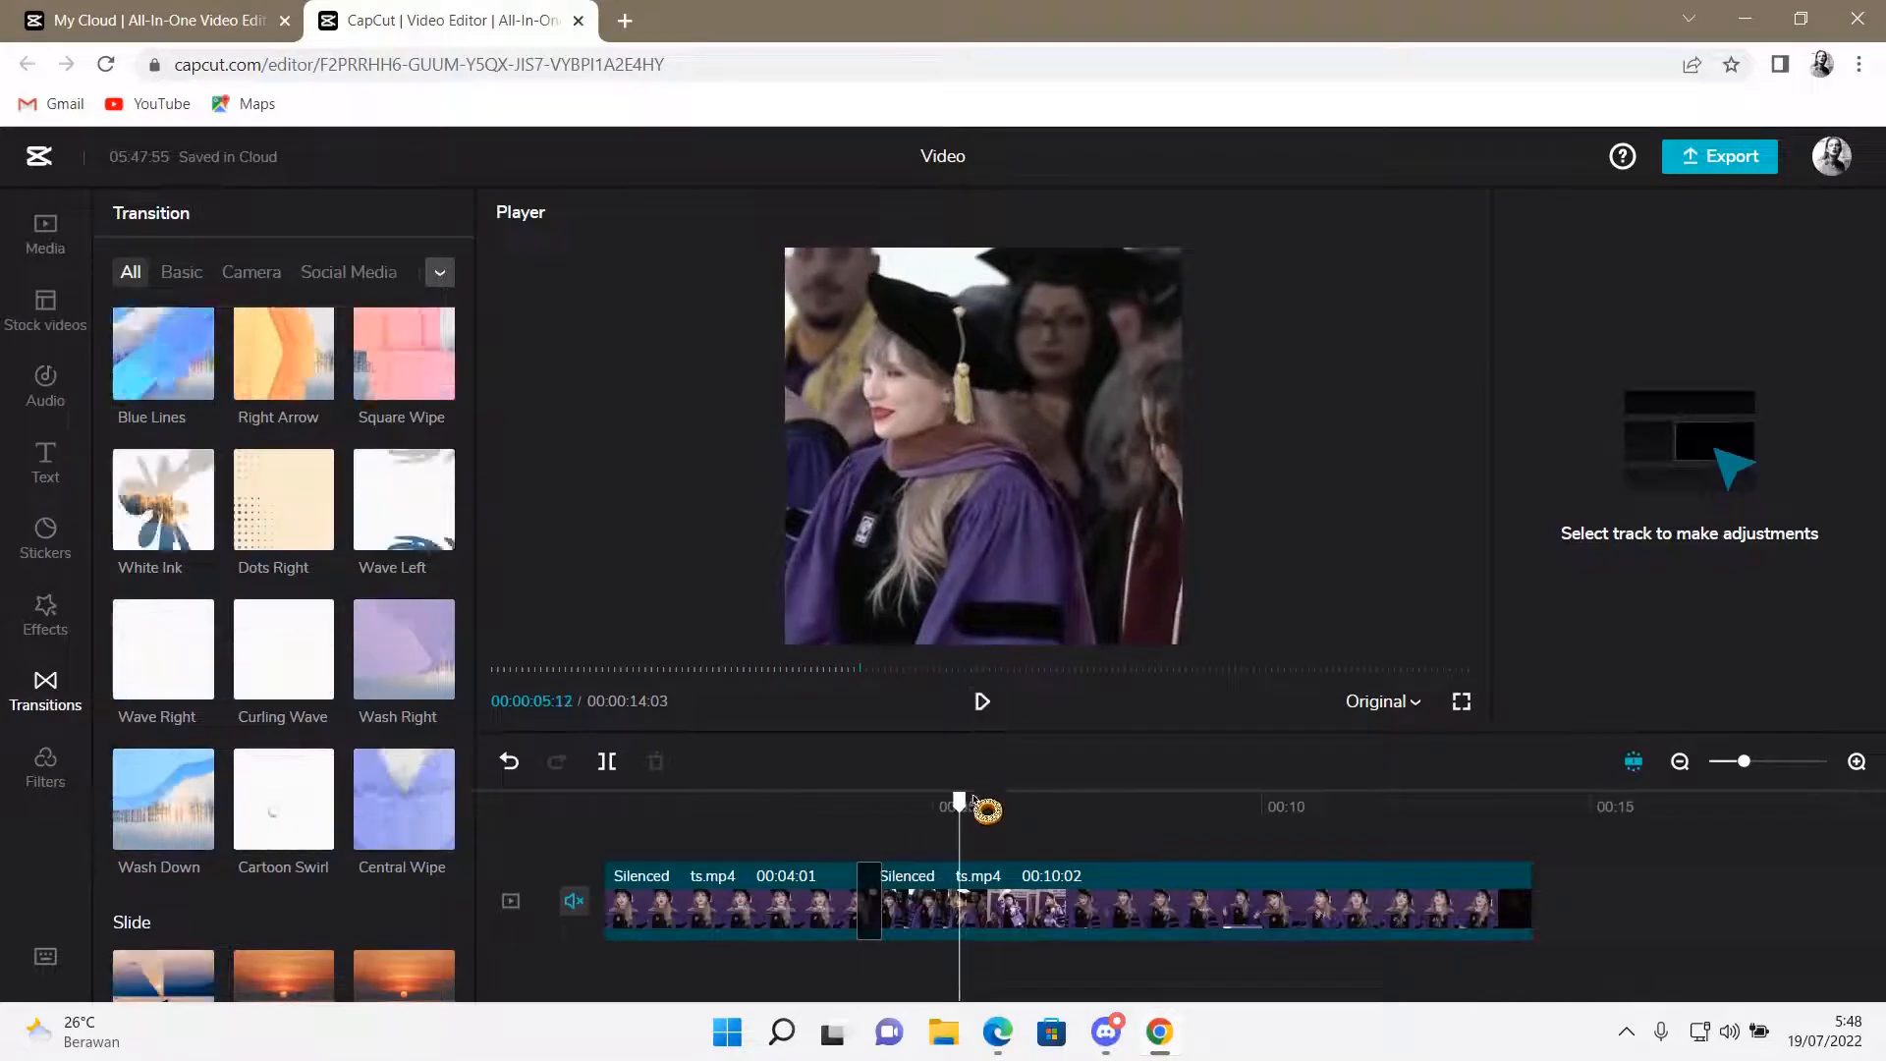
{"action": "left_click_drag", "start_coordinate": [959, 805], "coordinate": [854, 808]}
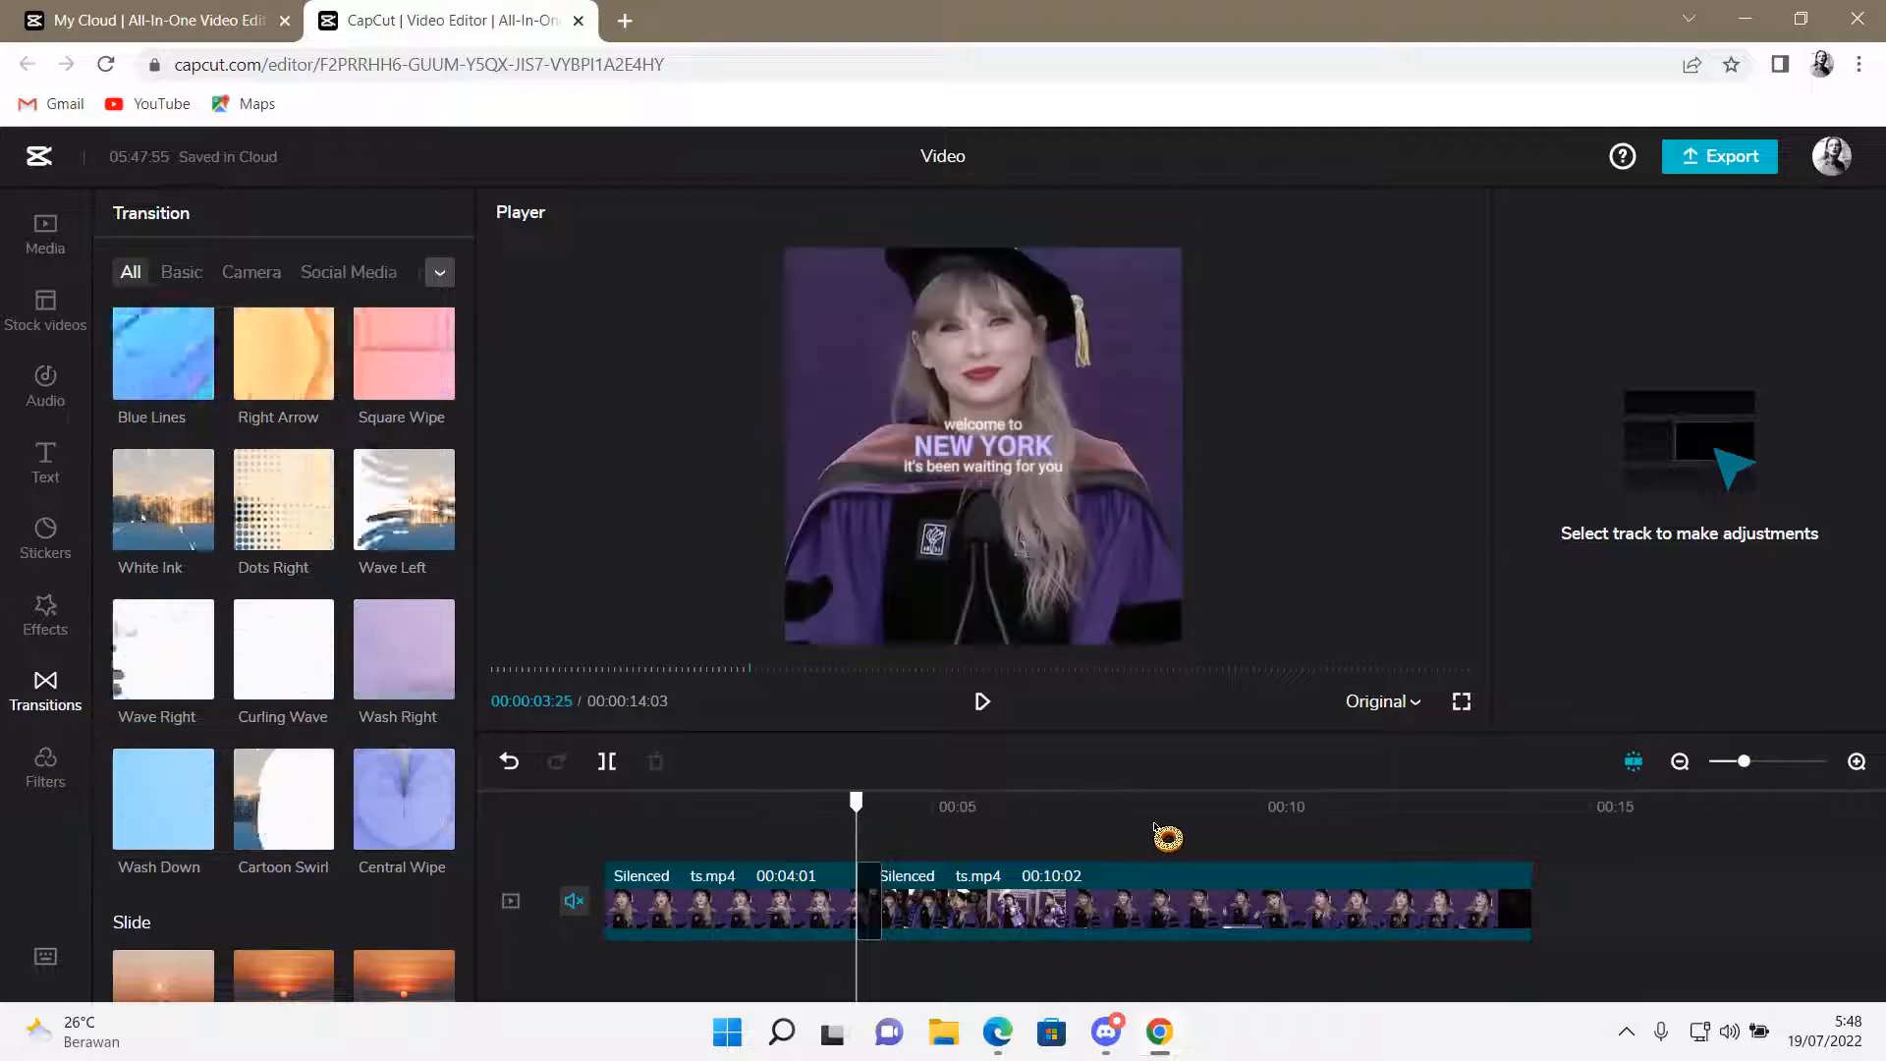